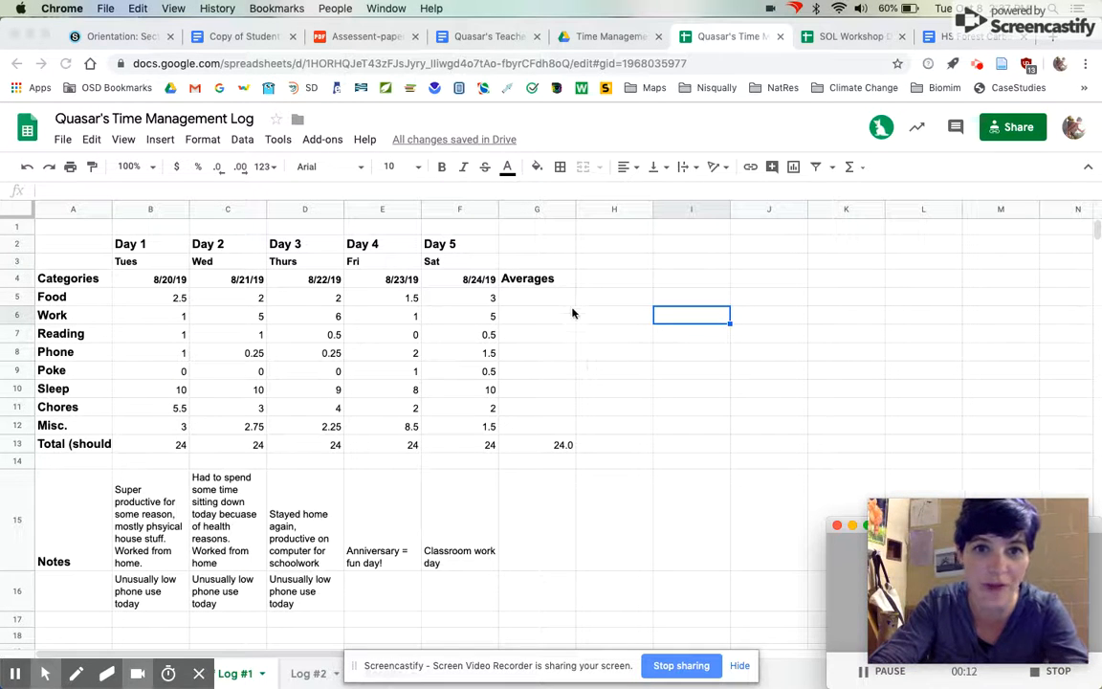
- Enter =AVERAGE(B5:F5) in cell G5 to average the Food row's five days
left_click(541, 304)
left_click(531, 302)
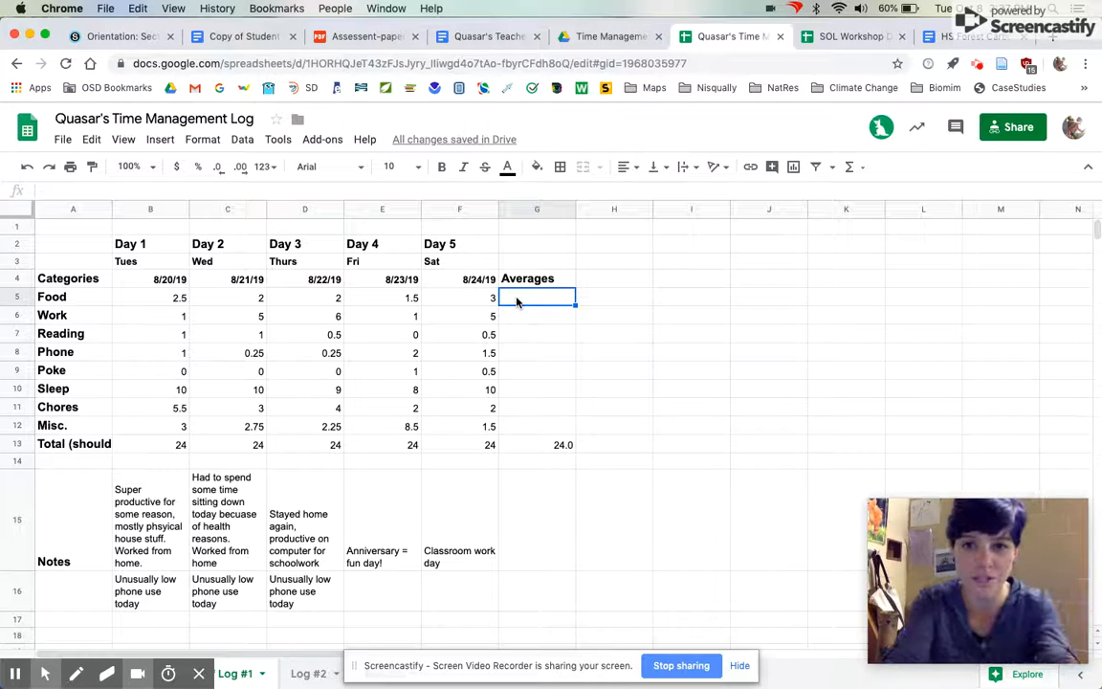
type("=")
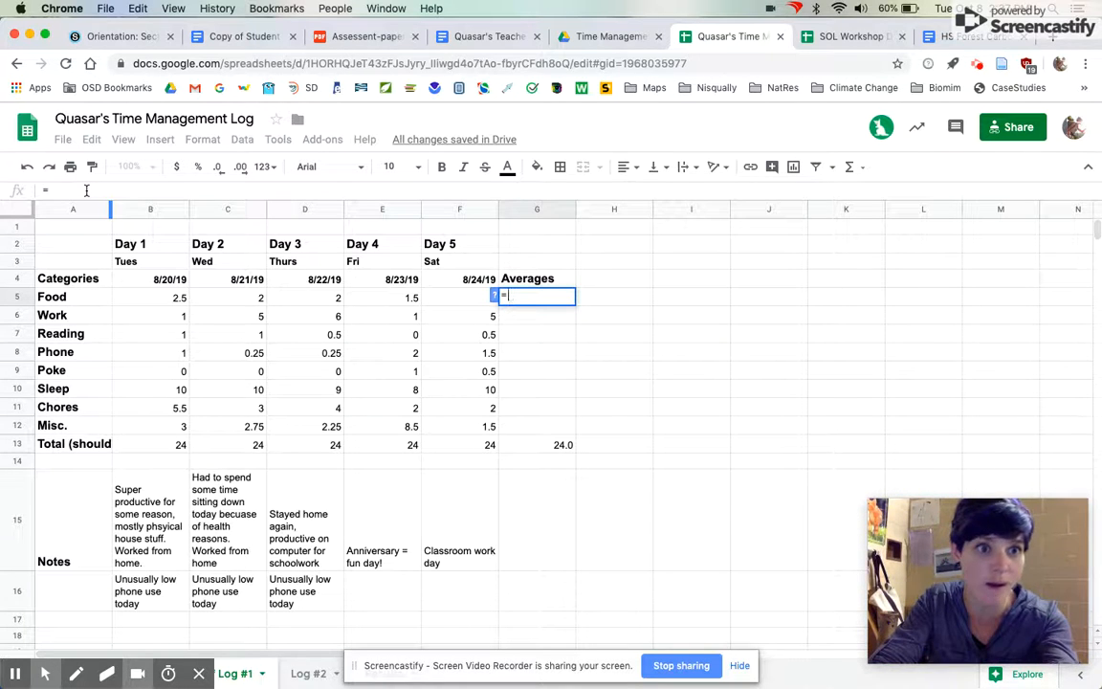
left_click(518, 298)
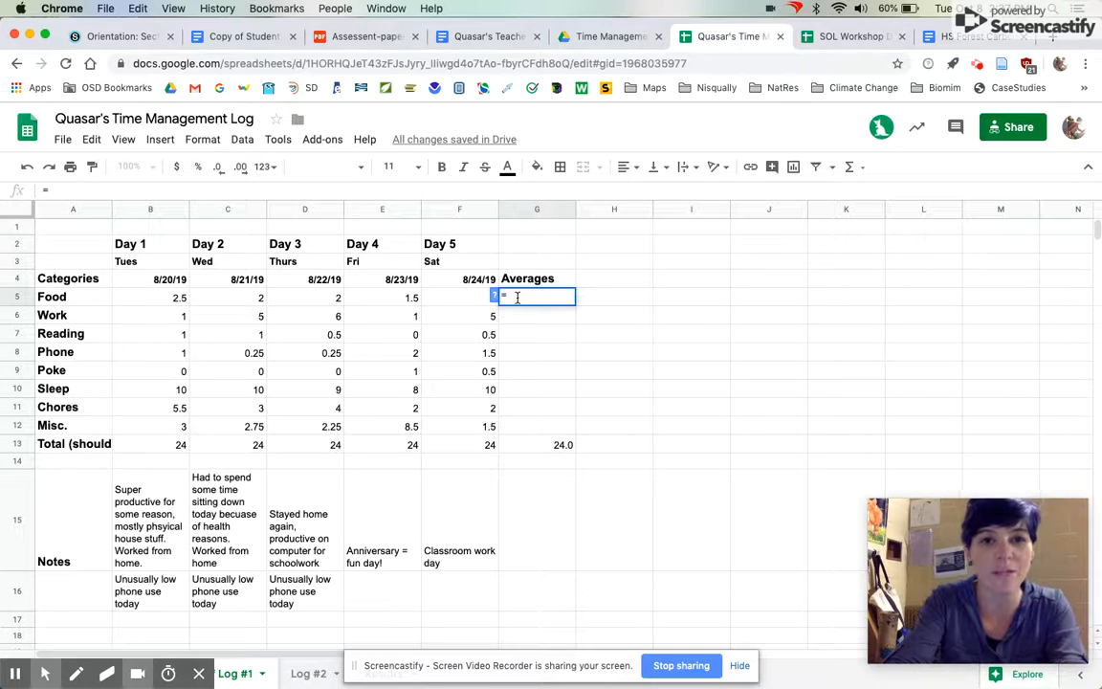
type("AVERAGE")
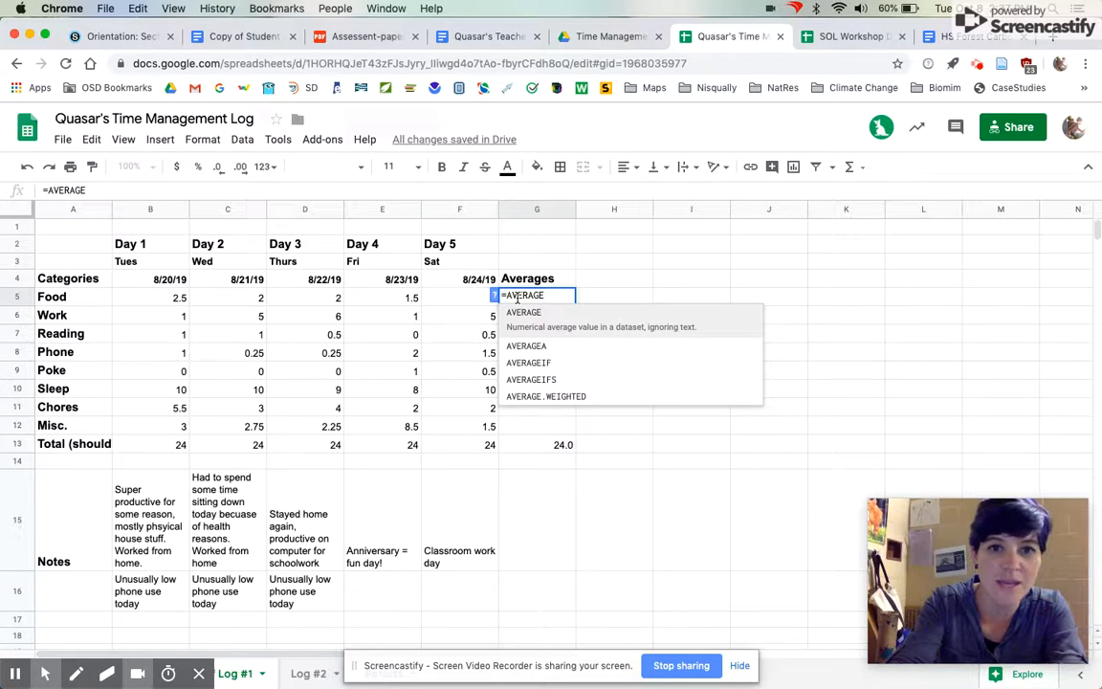
type("(")
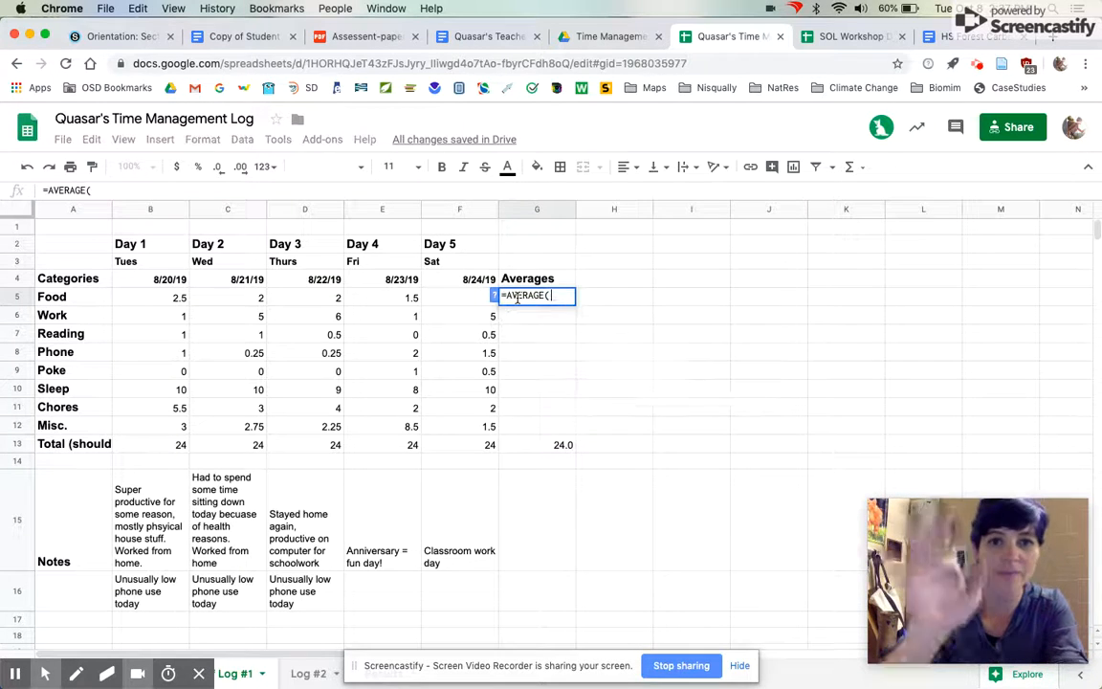
left_click(178, 301)
left_click_drag(178, 300, 465, 297)
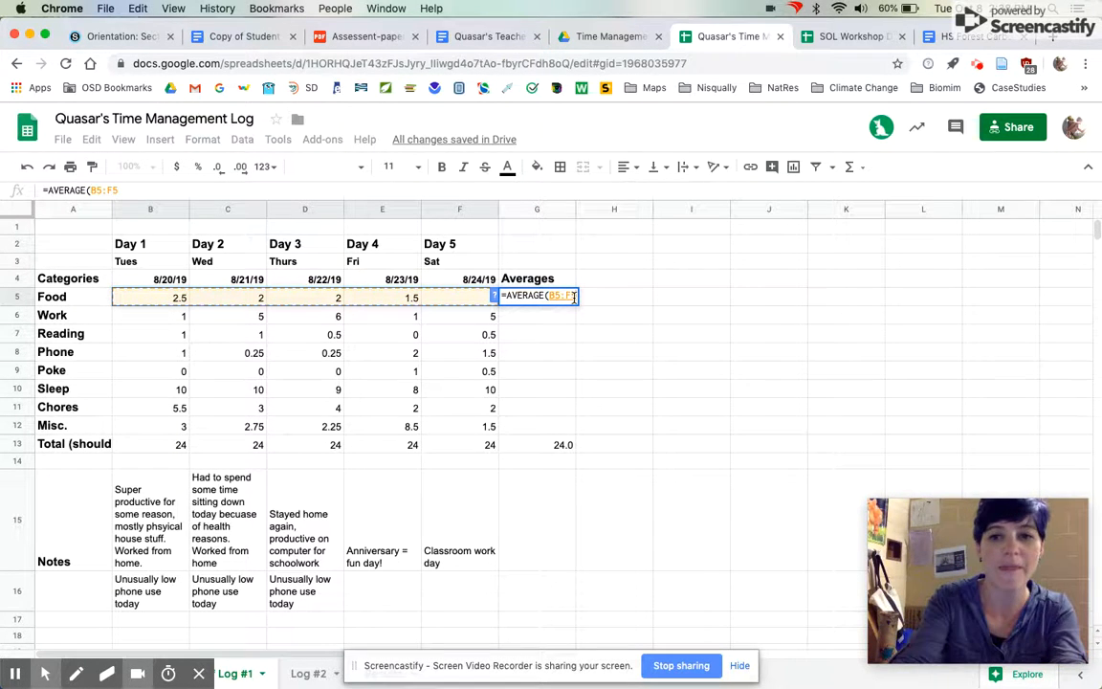
type(")")
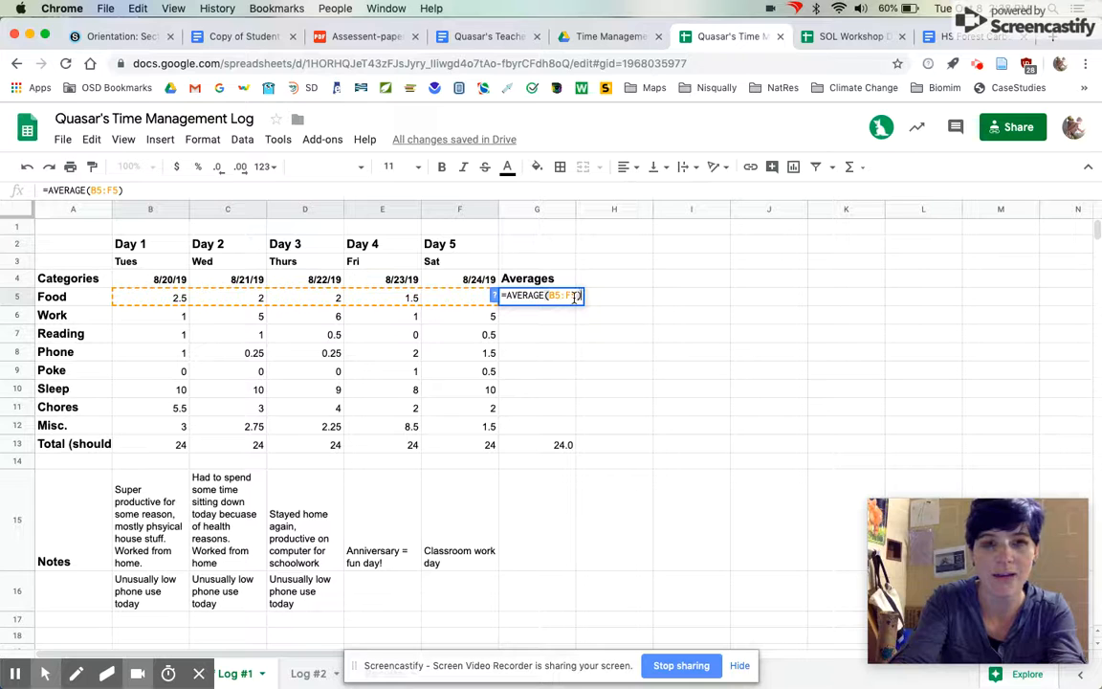
key("Return")
- Fill the Food average formula from G5 down through G12 for the remaining categories
left_click(552, 301)
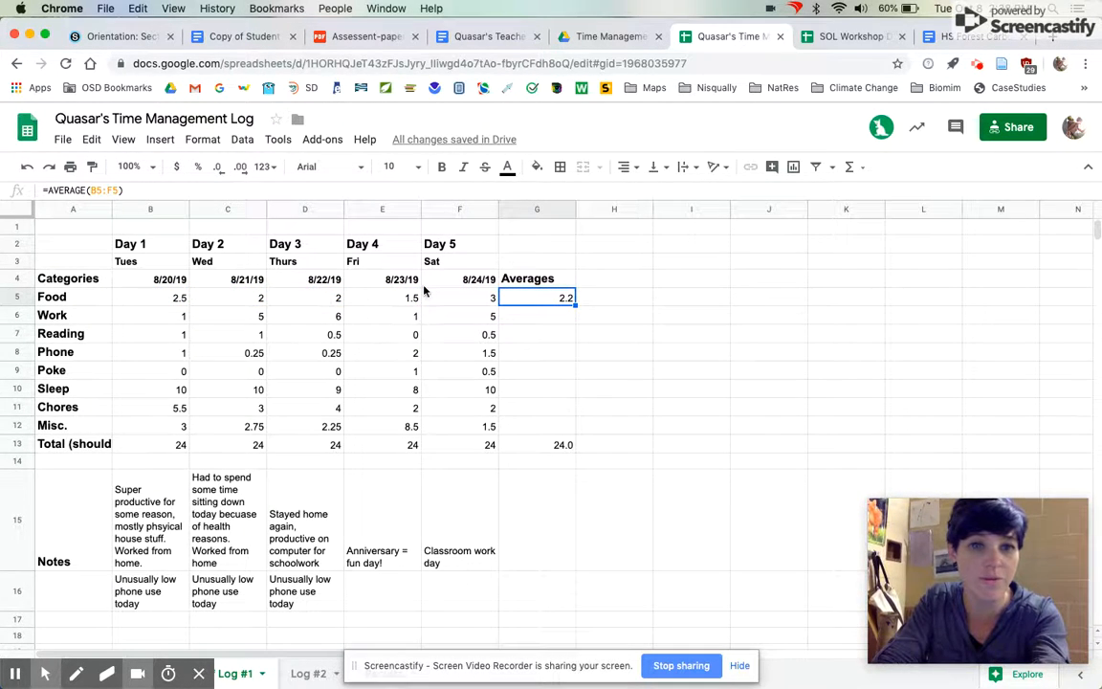
left_click(574, 302)
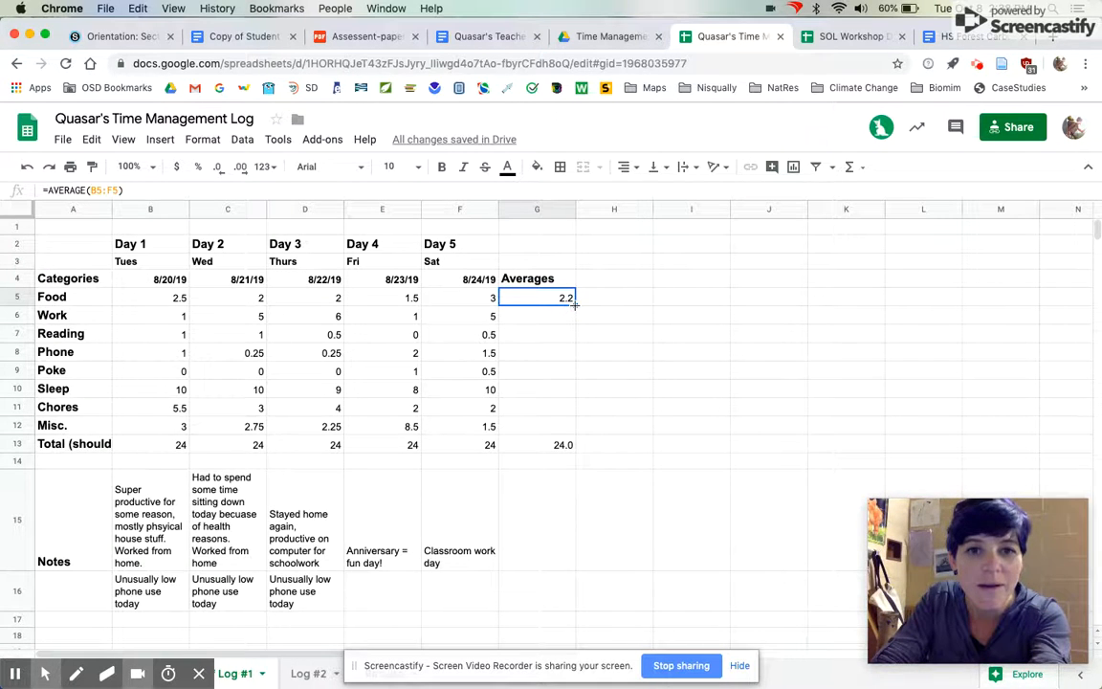
left_click_drag(576, 304, 562, 430)
- Check the cell ranges used by the copied average formulas in the Work and Reading rows
left_click(548, 323)
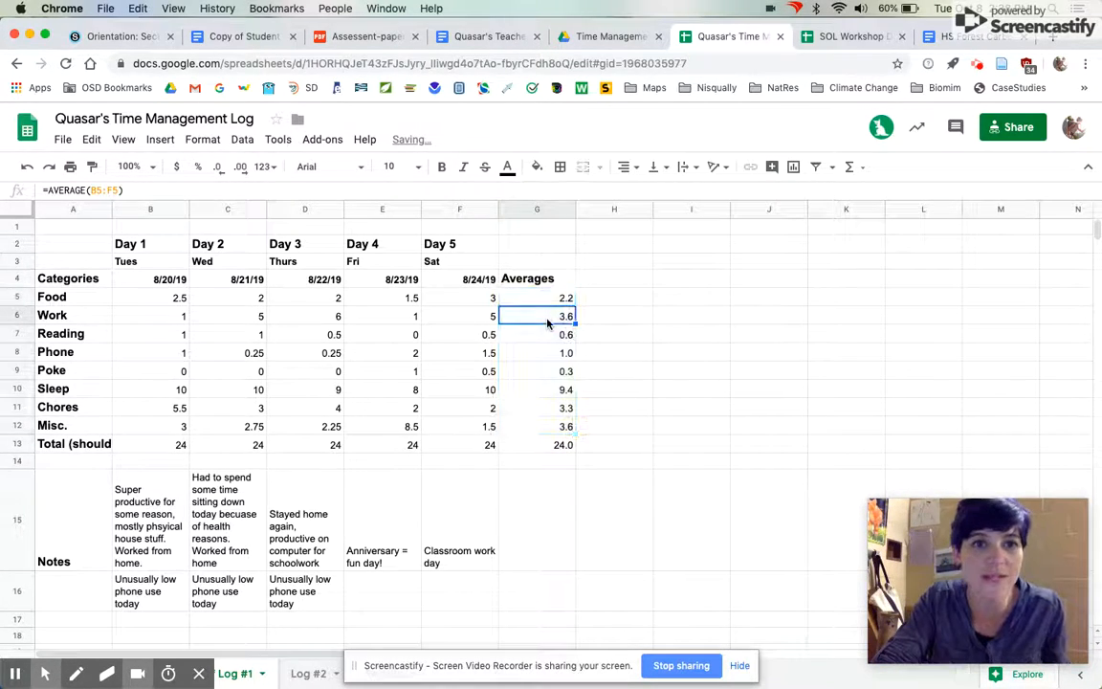
double_click(545, 320)
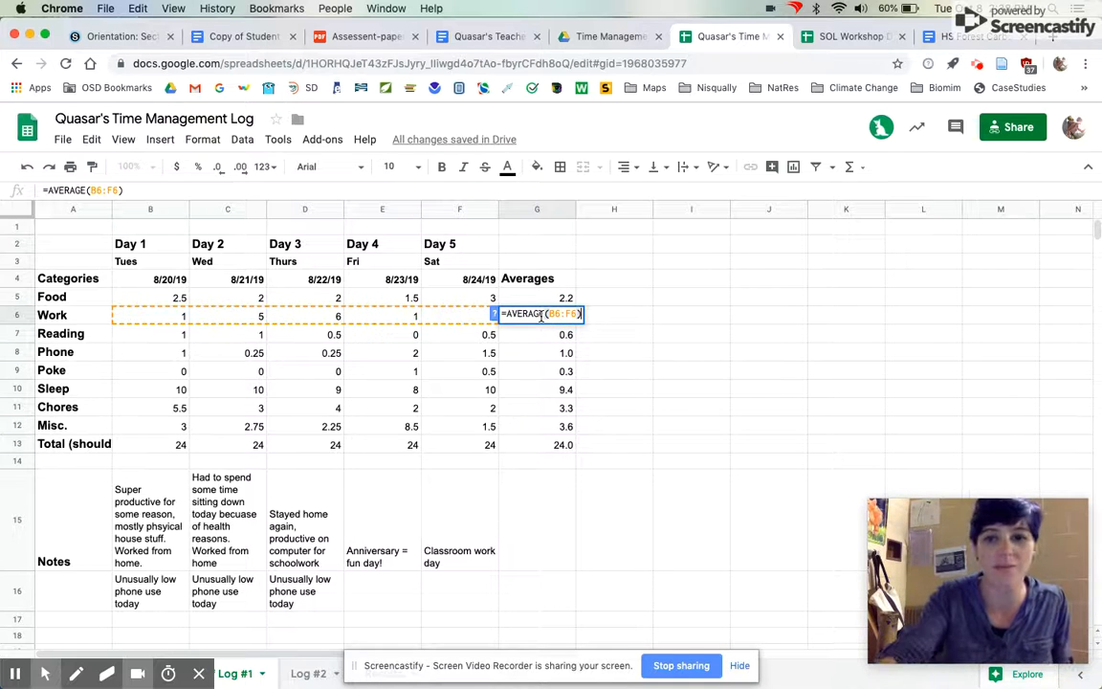
key("Return")
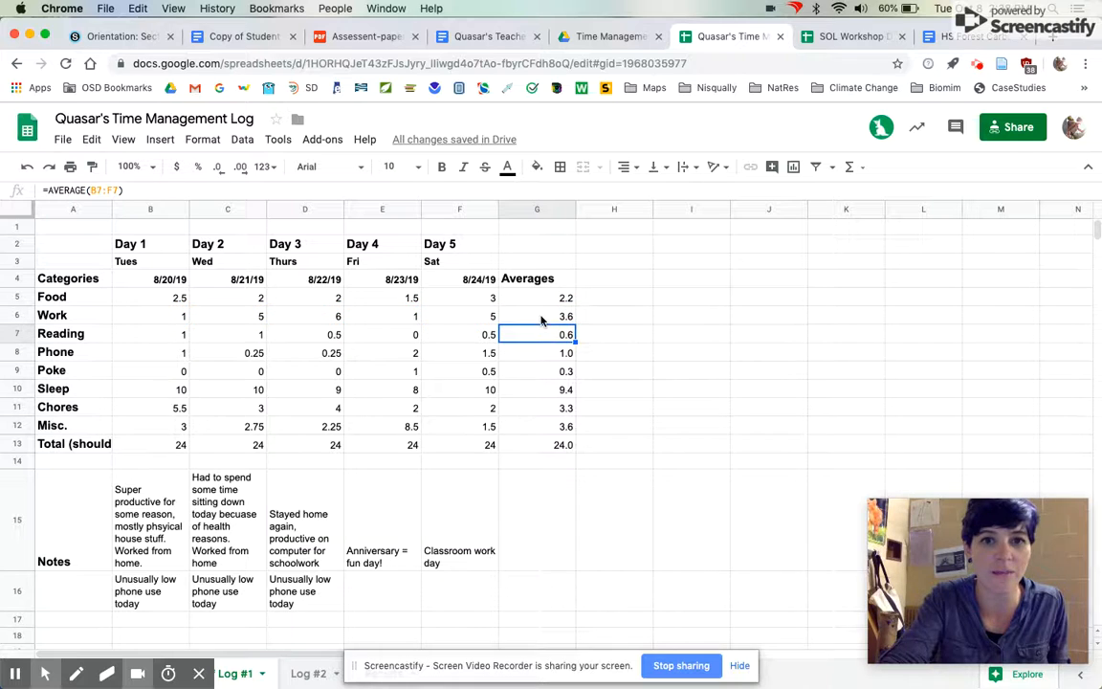
double_click(545, 337)
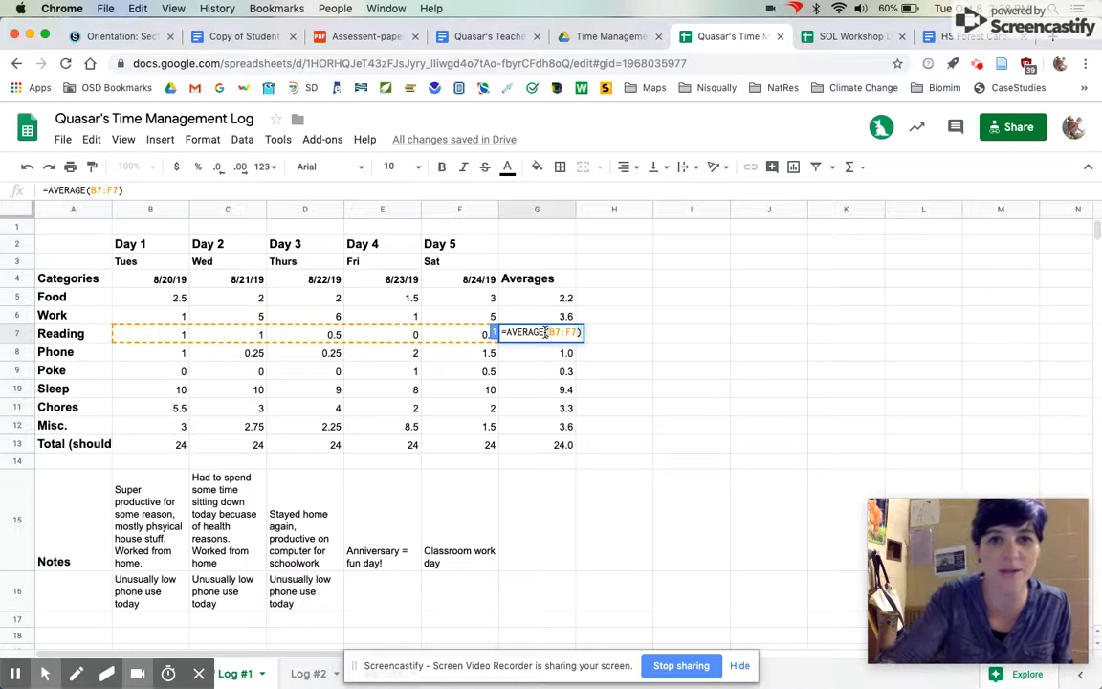
key("Return")
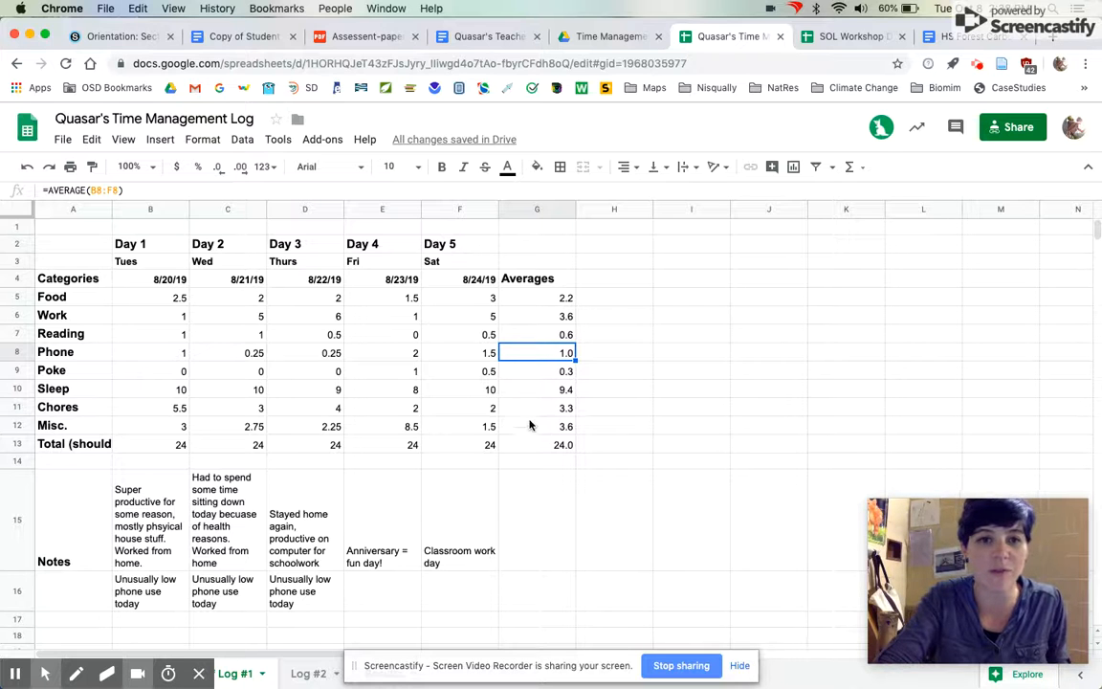
- Insert a chart from the category names A5:A12 and averages G5:G12, and place it over columns E to J
left_click(63, 300)
left_click_drag(63, 300, 69, 433)
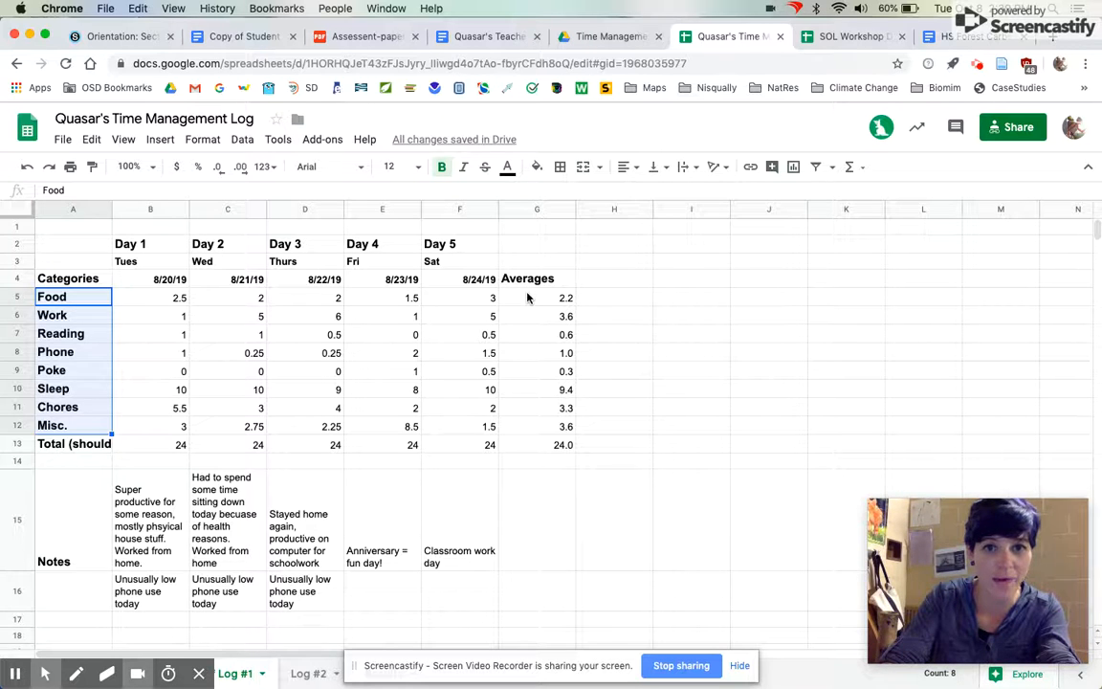
left_click_drag(535, 301, 536, 429)
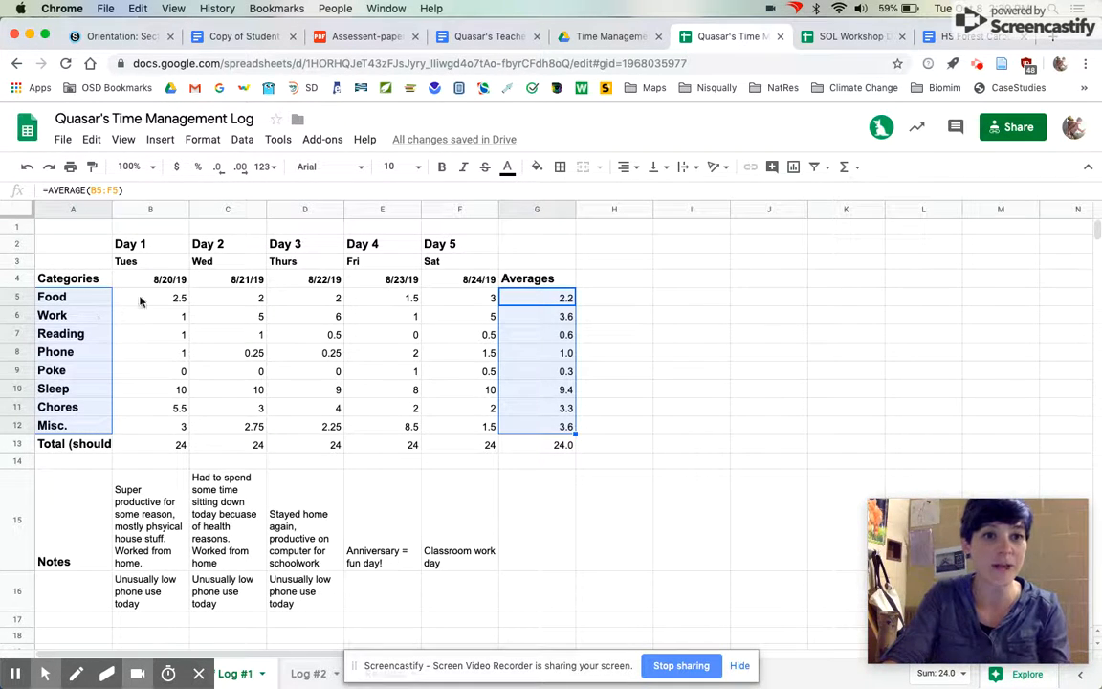
left_click(159, 141)
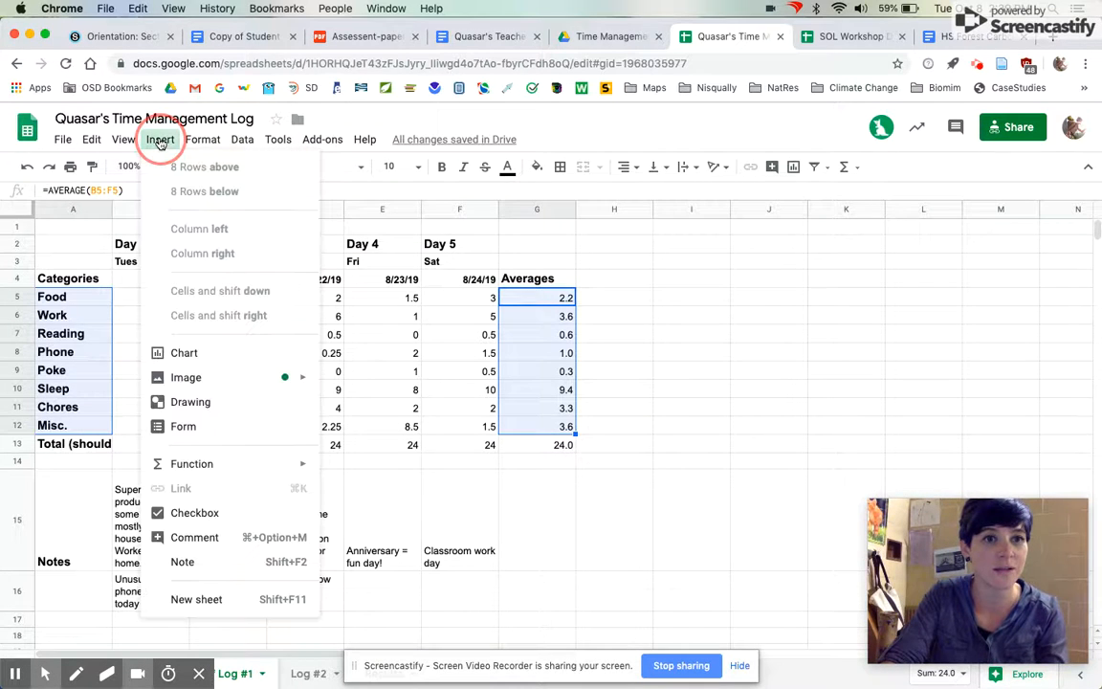
left_click(193, 356)
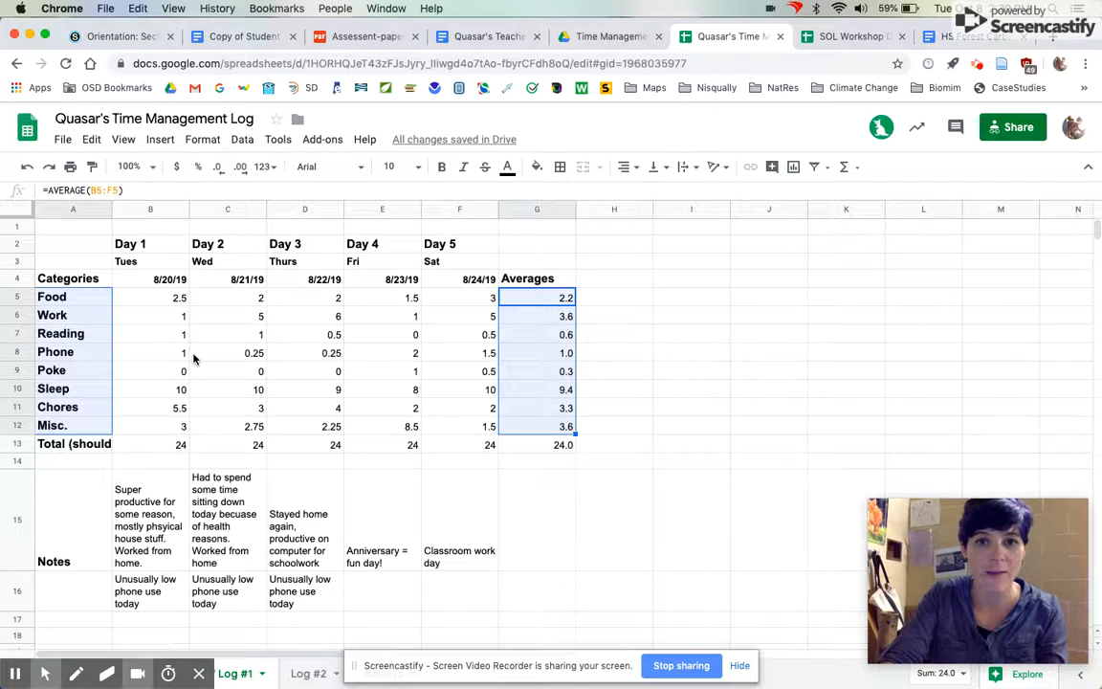
left_click_drag(496, 313, 696, 254)
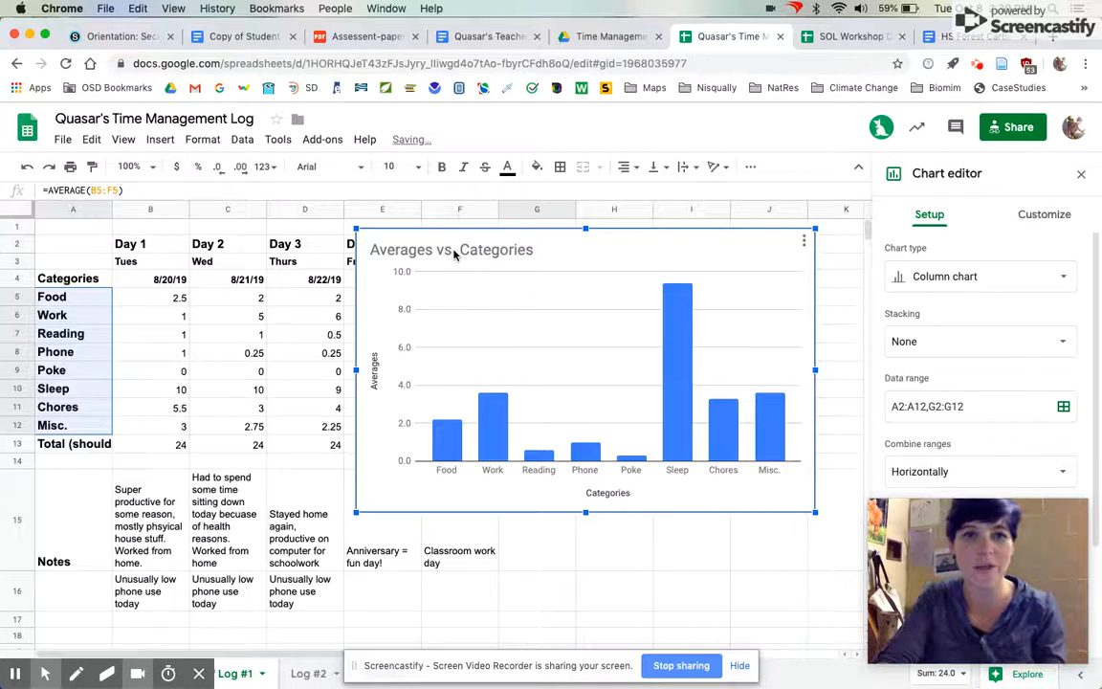
- Change the chart title to "Time Log #1 Averages"
double_click(453, 250)
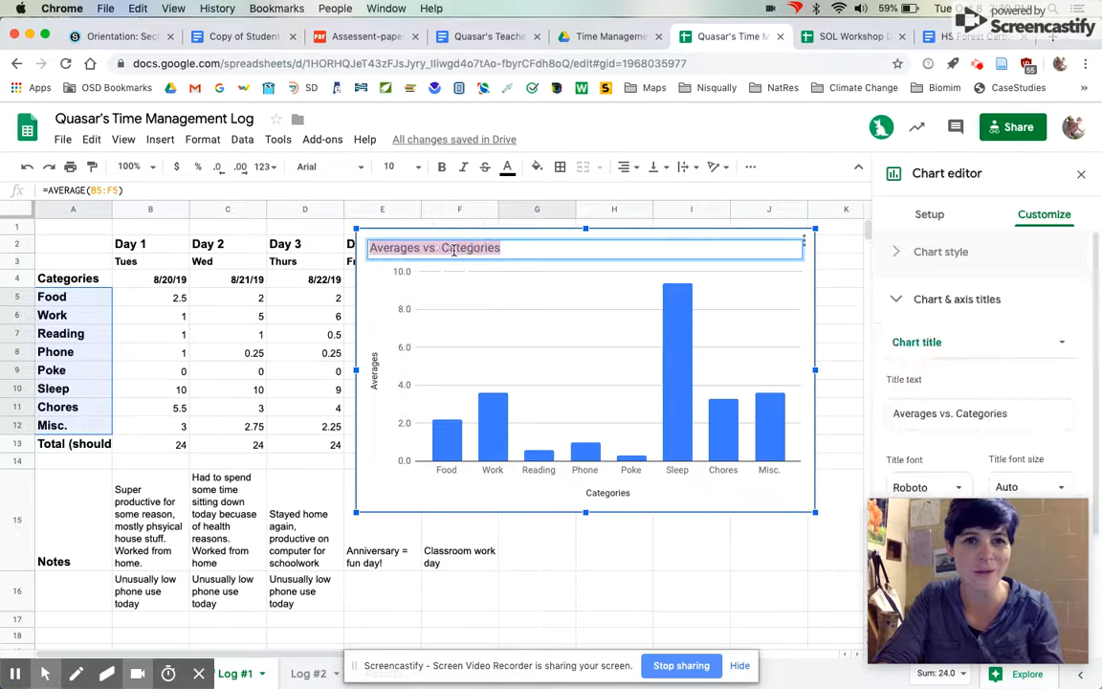
type("Time Log ")
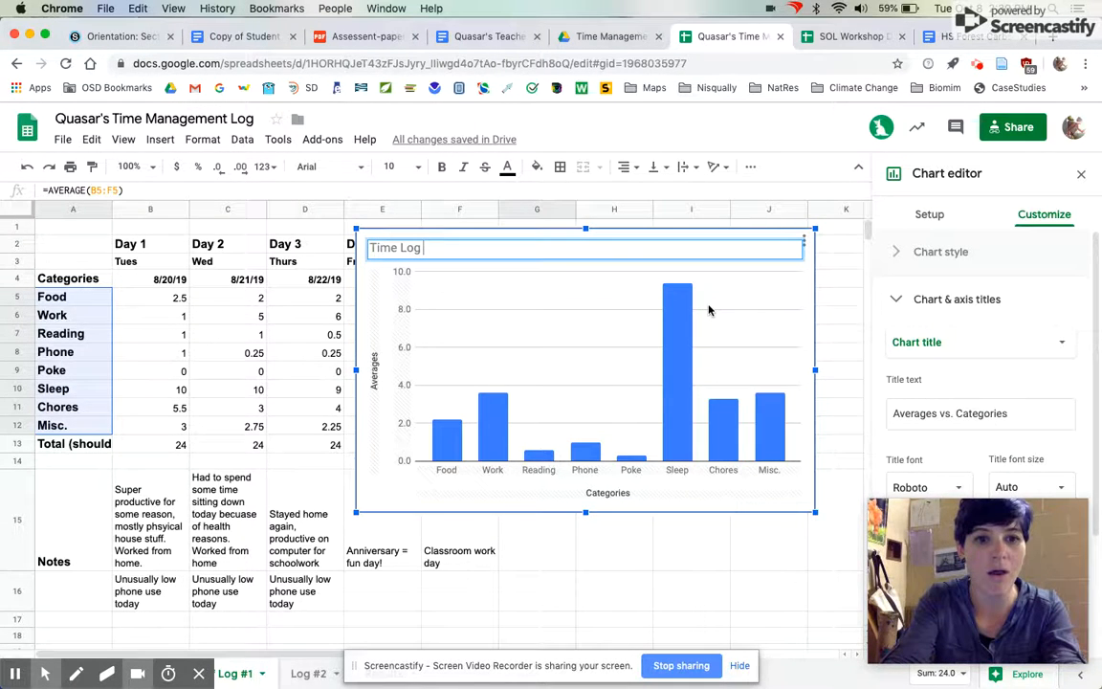
type("#1 Averages")
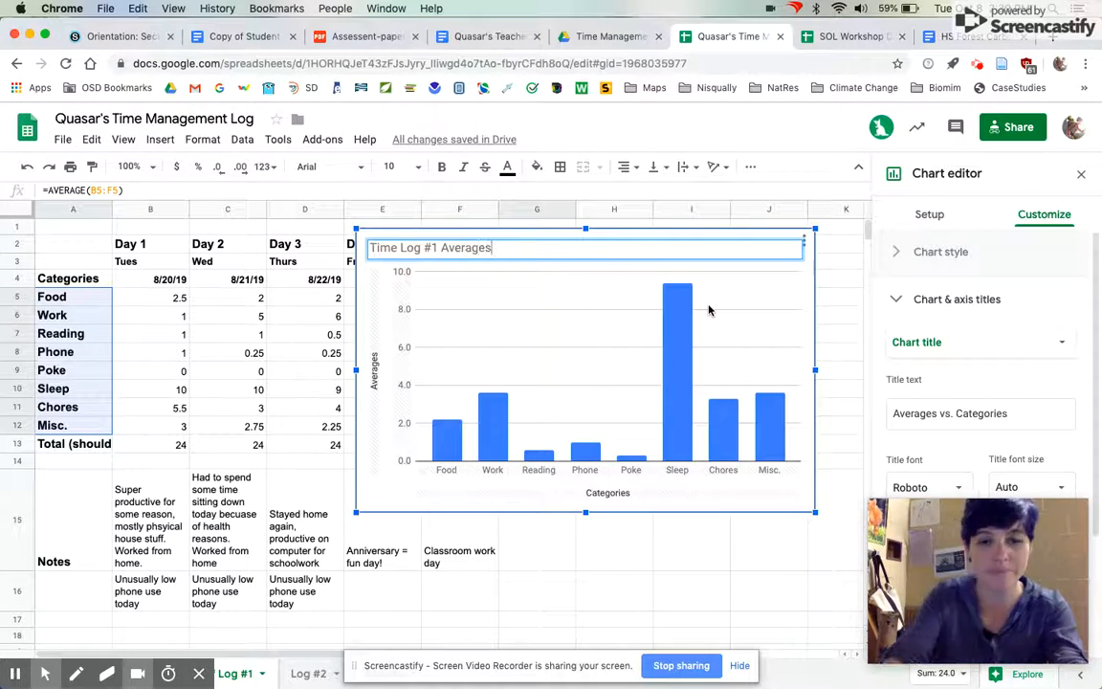
left_click(598, 494)
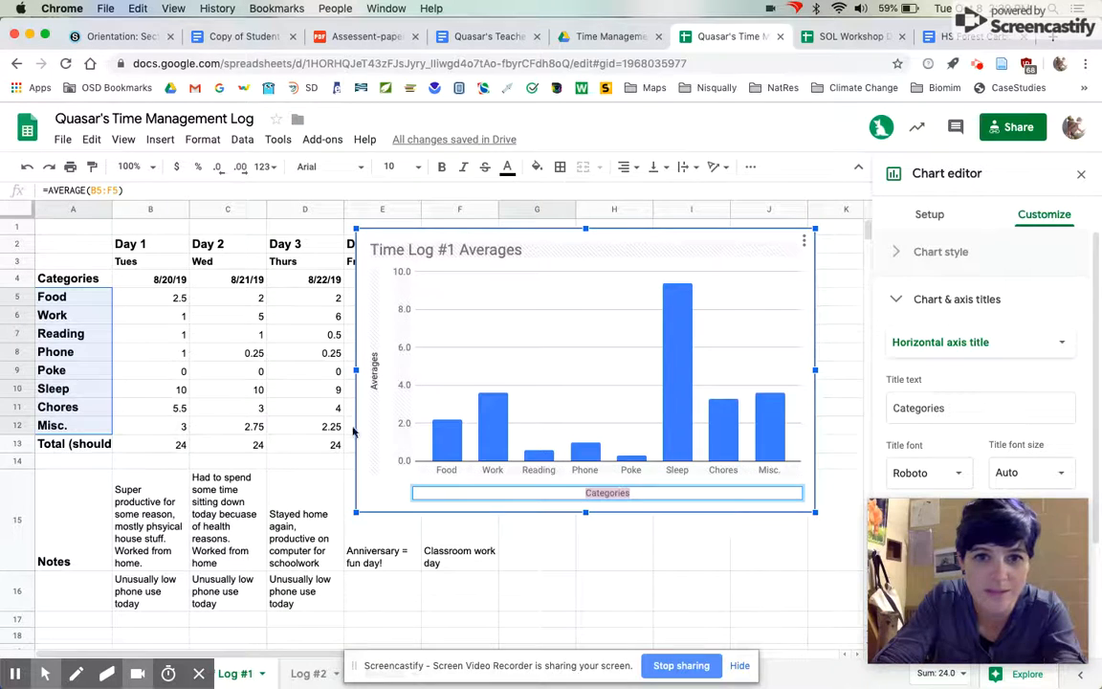
- Change the chart's vertical axis title to "Averages (hrs)"
left_click(374, 379)
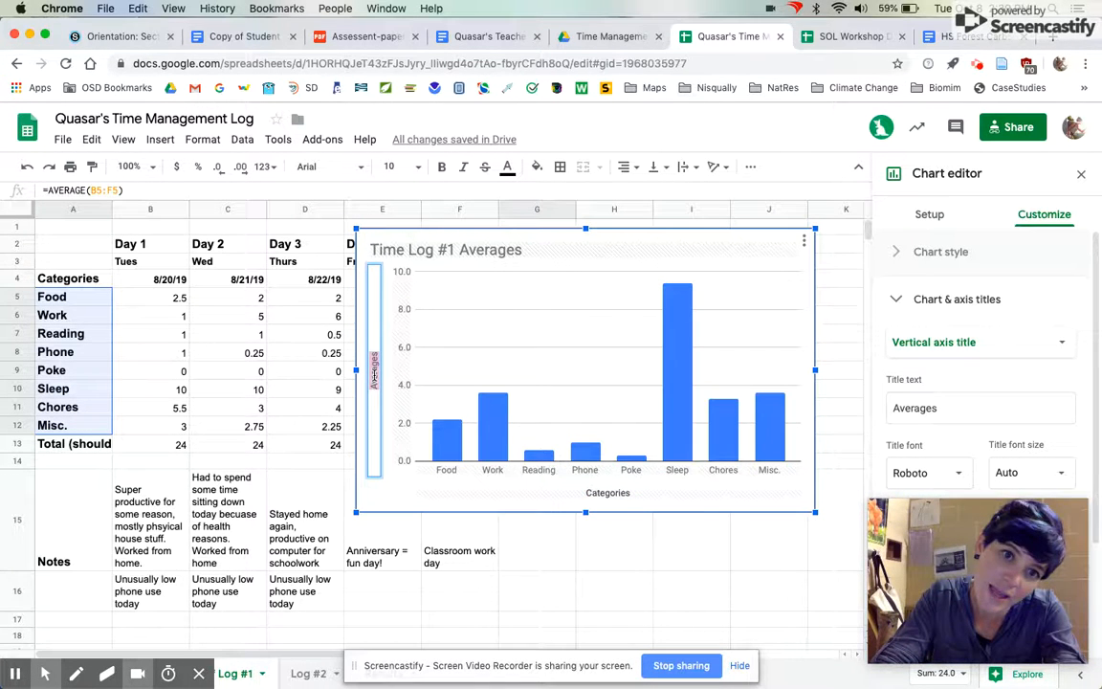
left_click(371, 359)
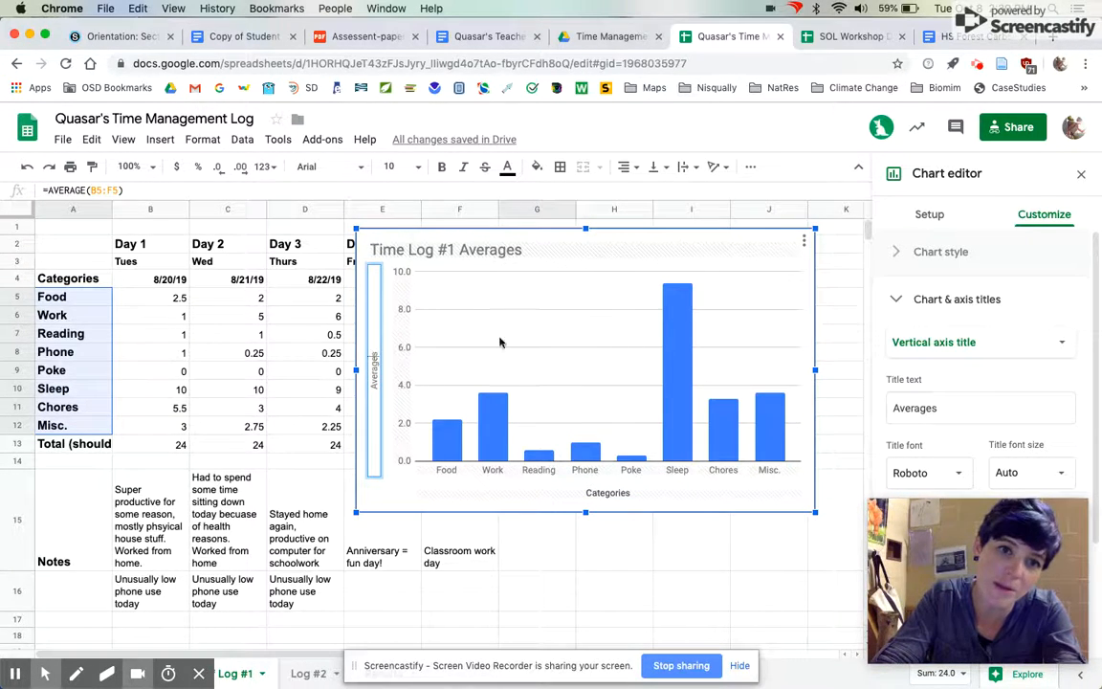
key("BackSpace")
type("Hou")
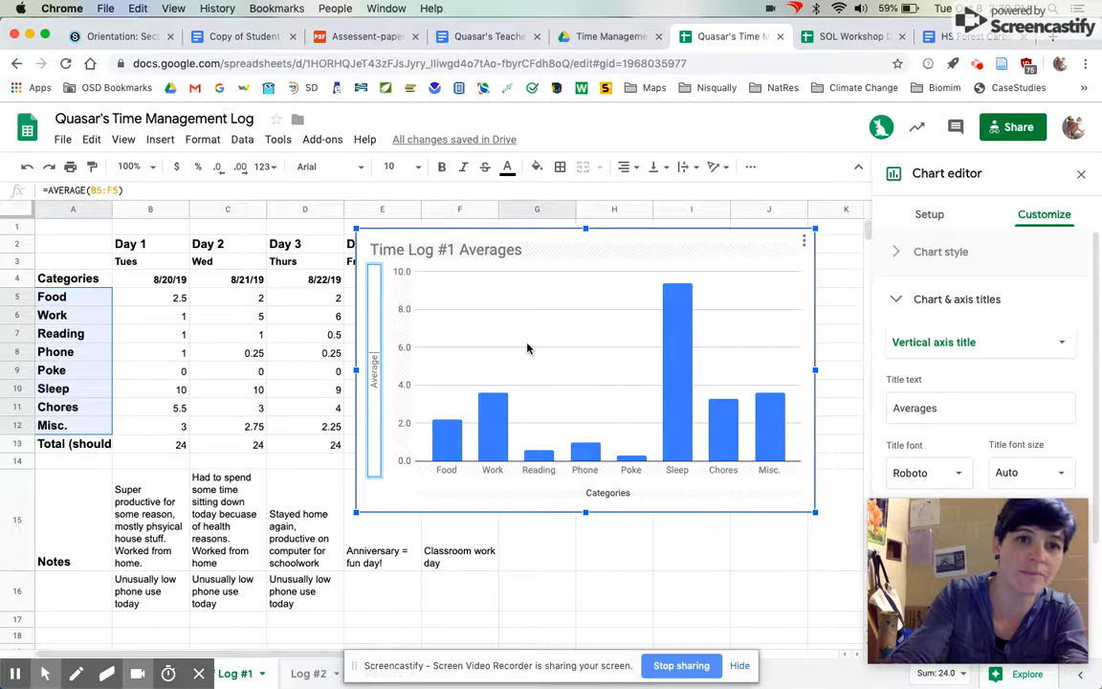
key("BackSpace")
key("BackSpace")
key("BackSpace")
key("BackSpace")
type("s (hr")
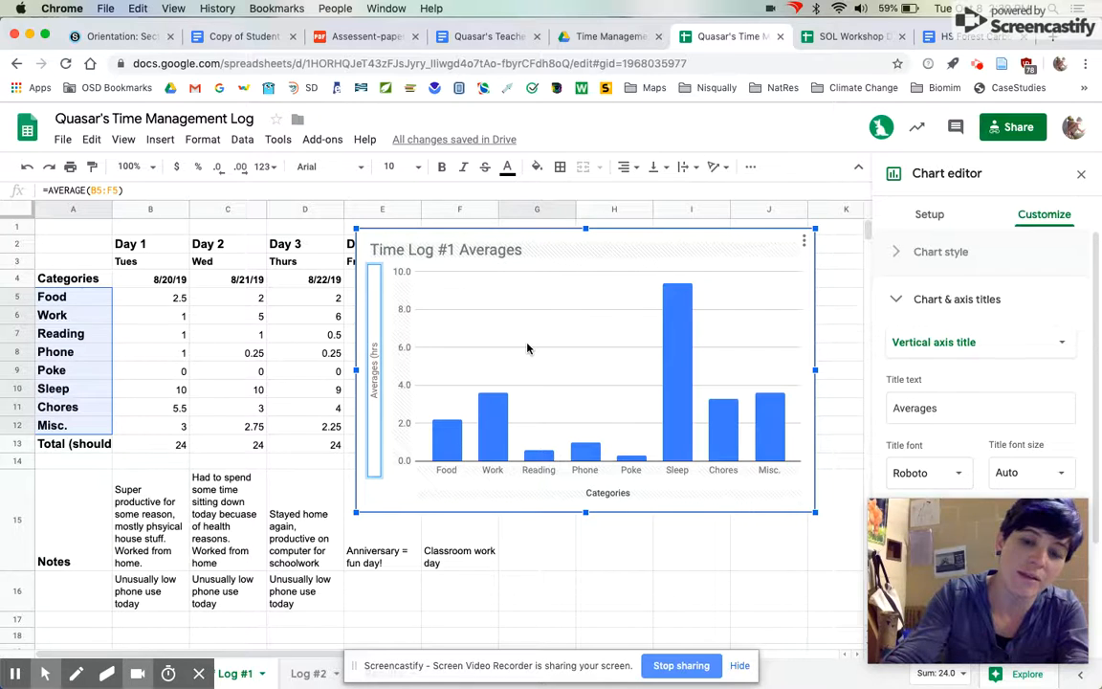
type("s)")
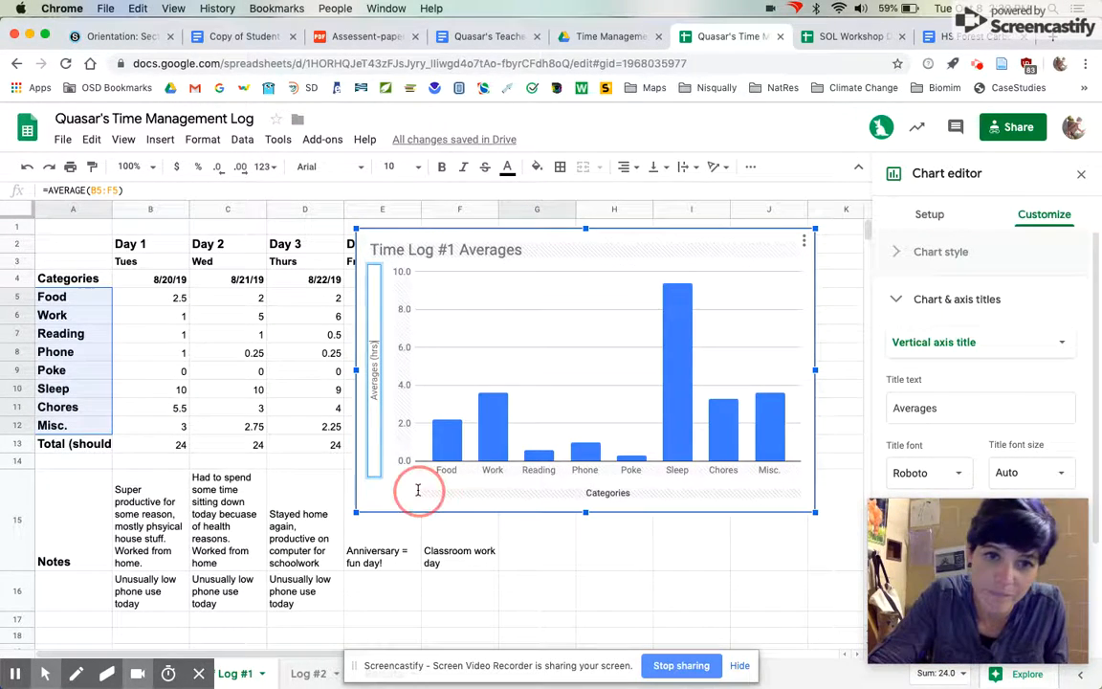
double_click(418, 490)
left_click(378, 505)
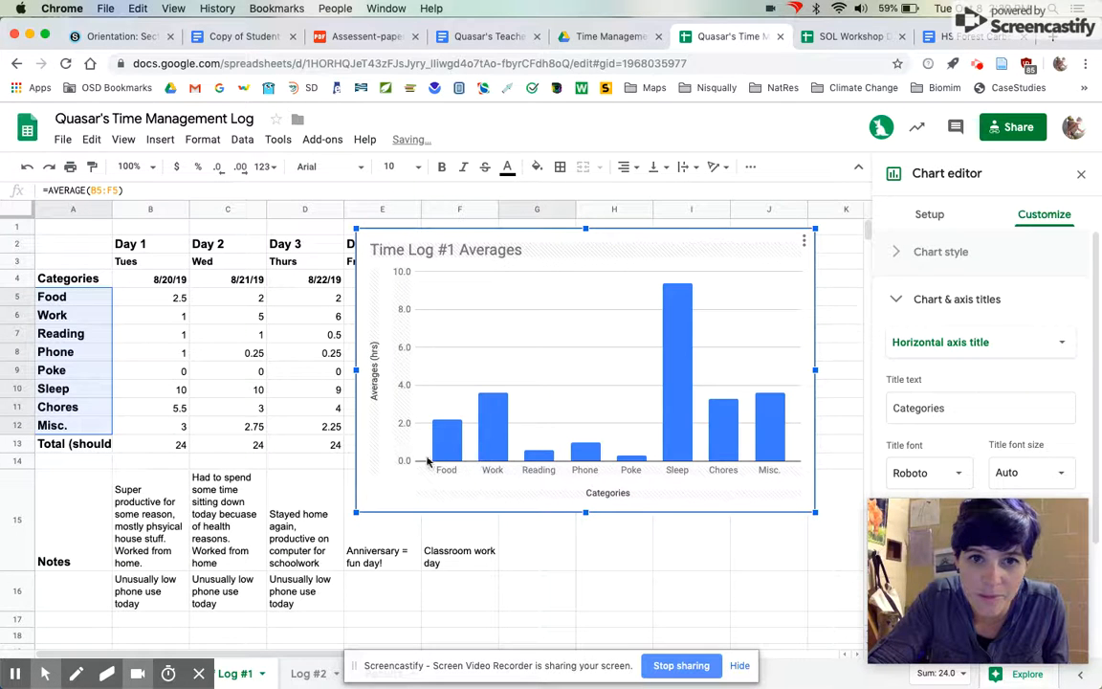
- Examine the chart's bar values and its style and setup options
mouse_move(676, 318)
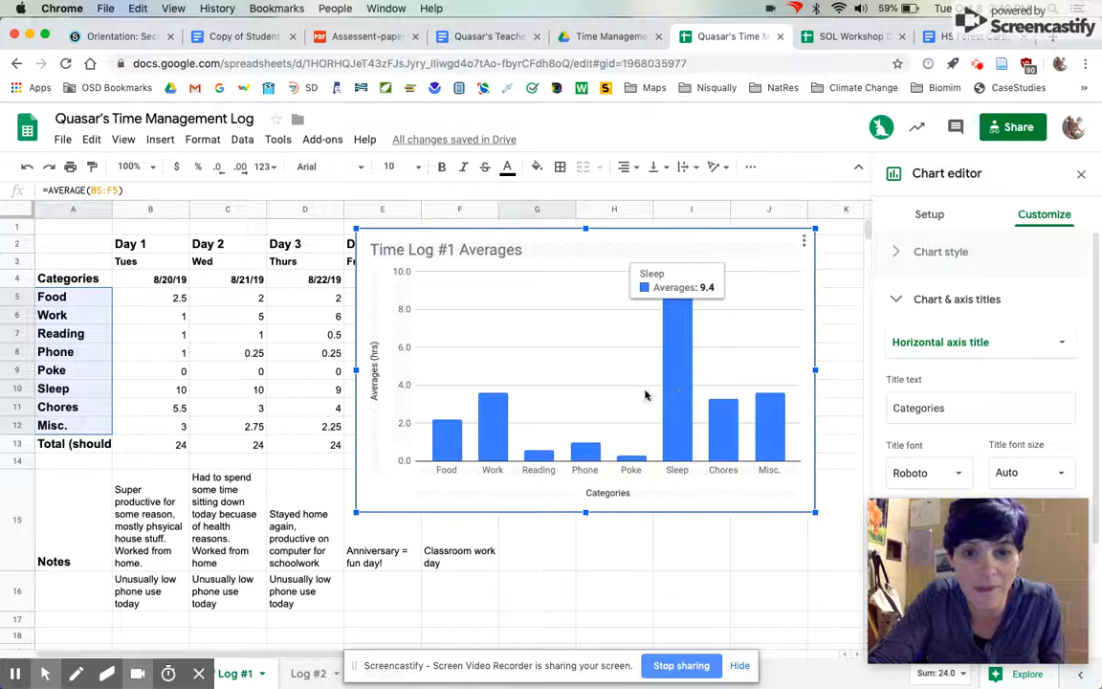
mouse_move(776, 433)
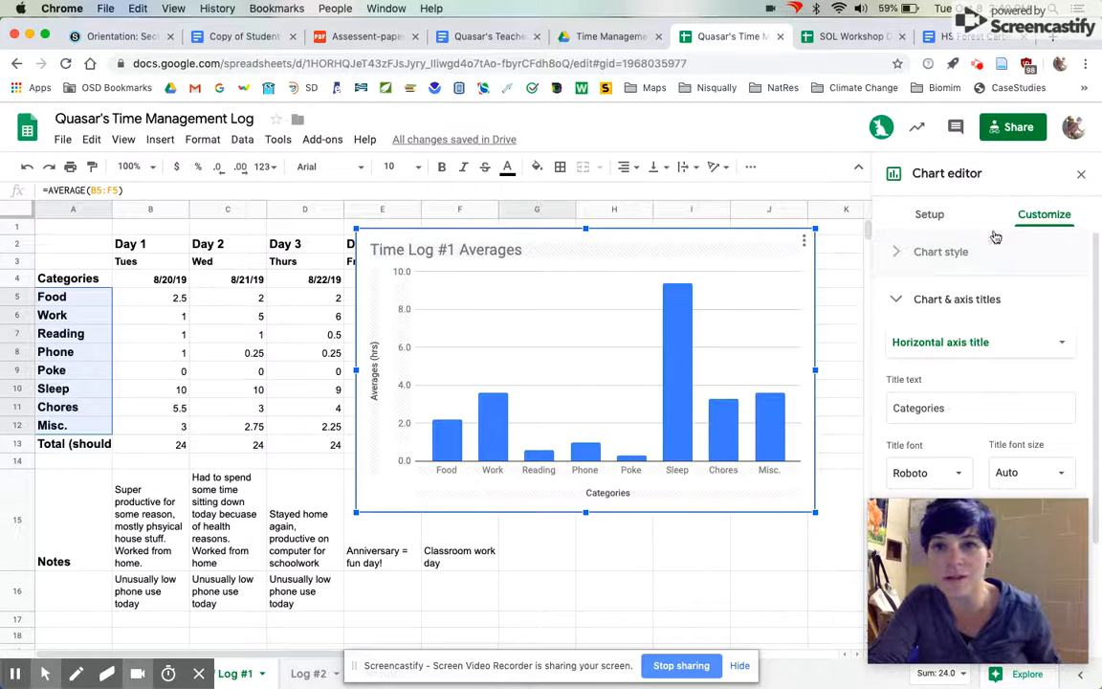
left_click(897, 254)
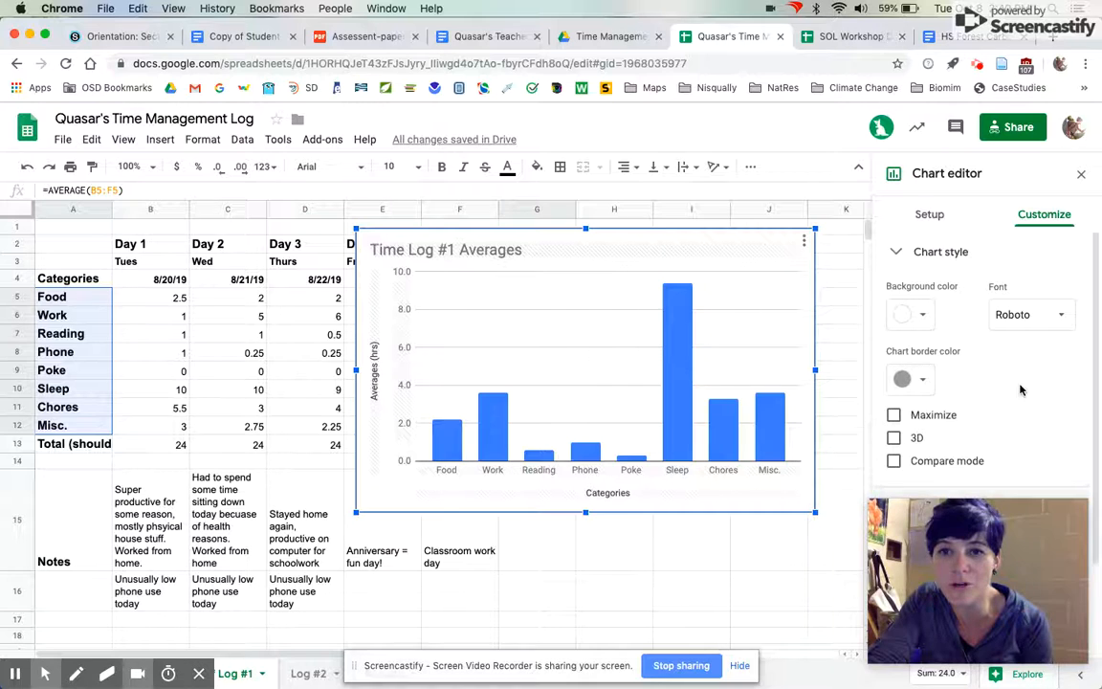
scroll(1020, 390, "down", 3)
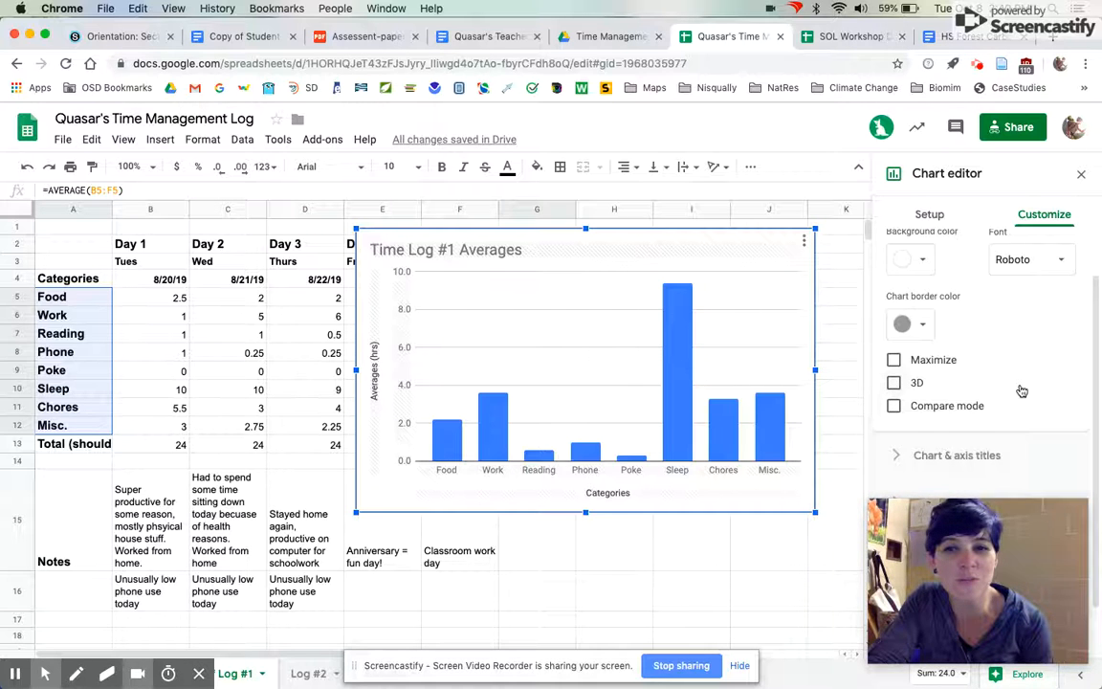
scroll(1022, 390, "up", 3)
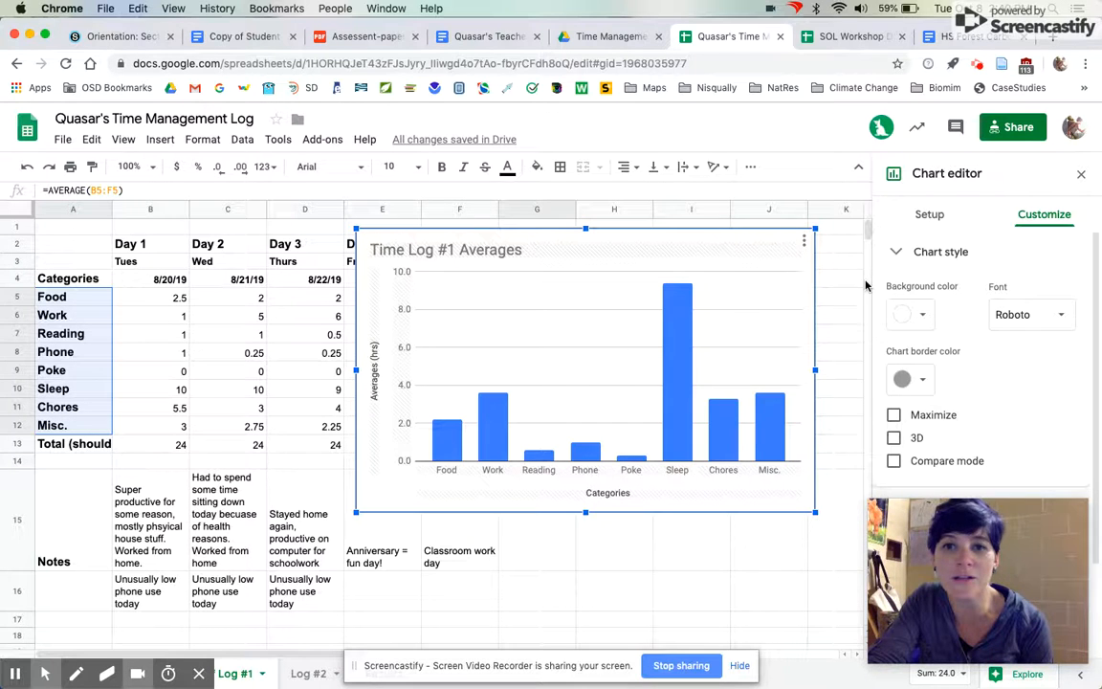
left_click(928, 220)
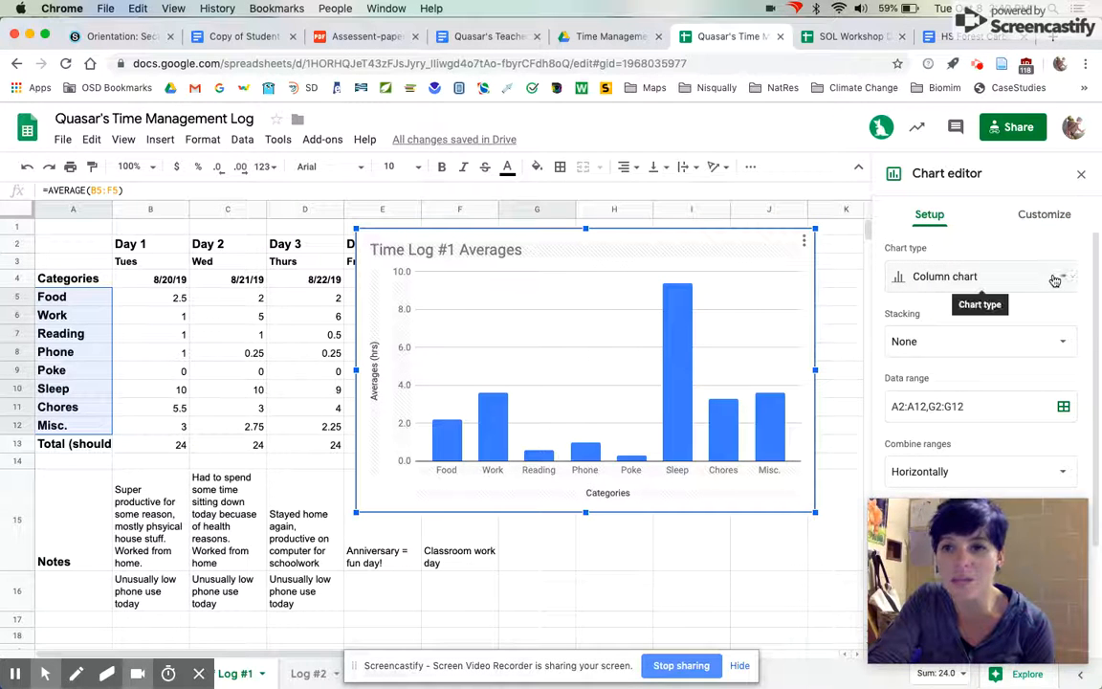
- Change the column chart of the Log #1 averages to a pie chart
left_click(1060, 278)
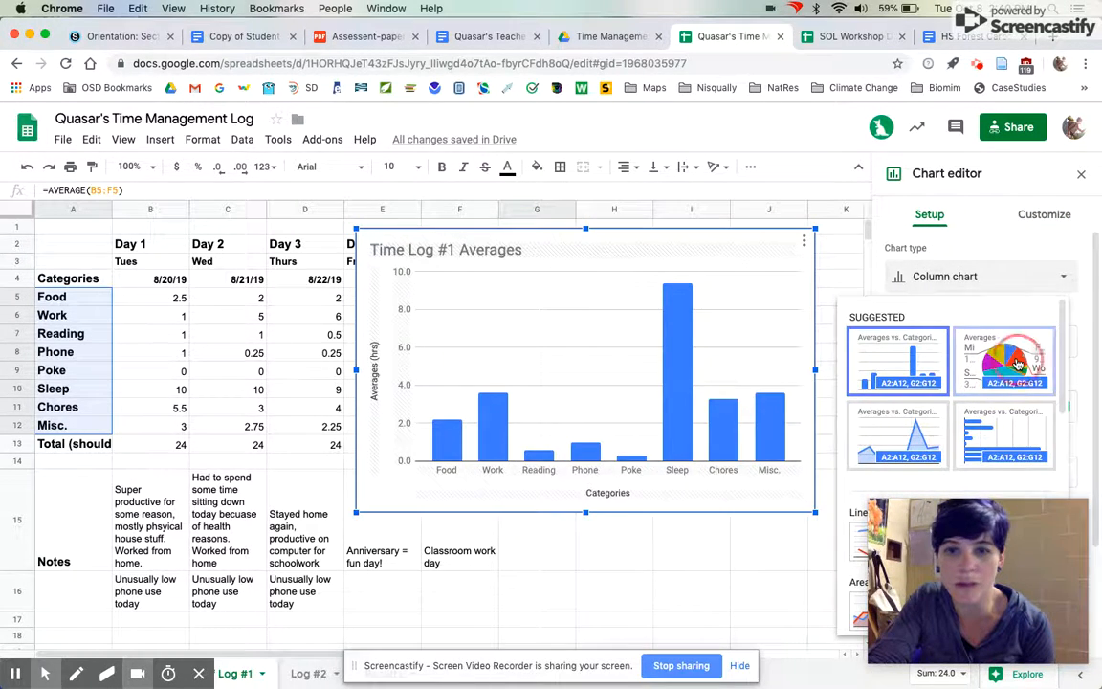
left_click(1017, 361)
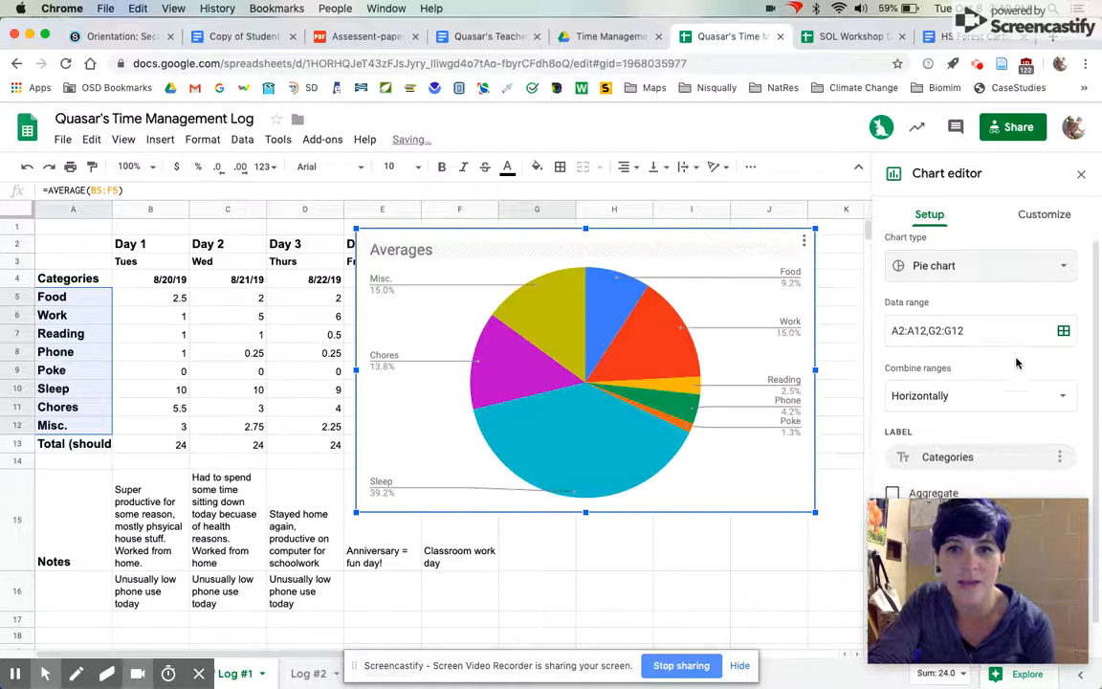
scroll(1017, 362, "down", 1)
scroll(1017, 363, "up", 1)
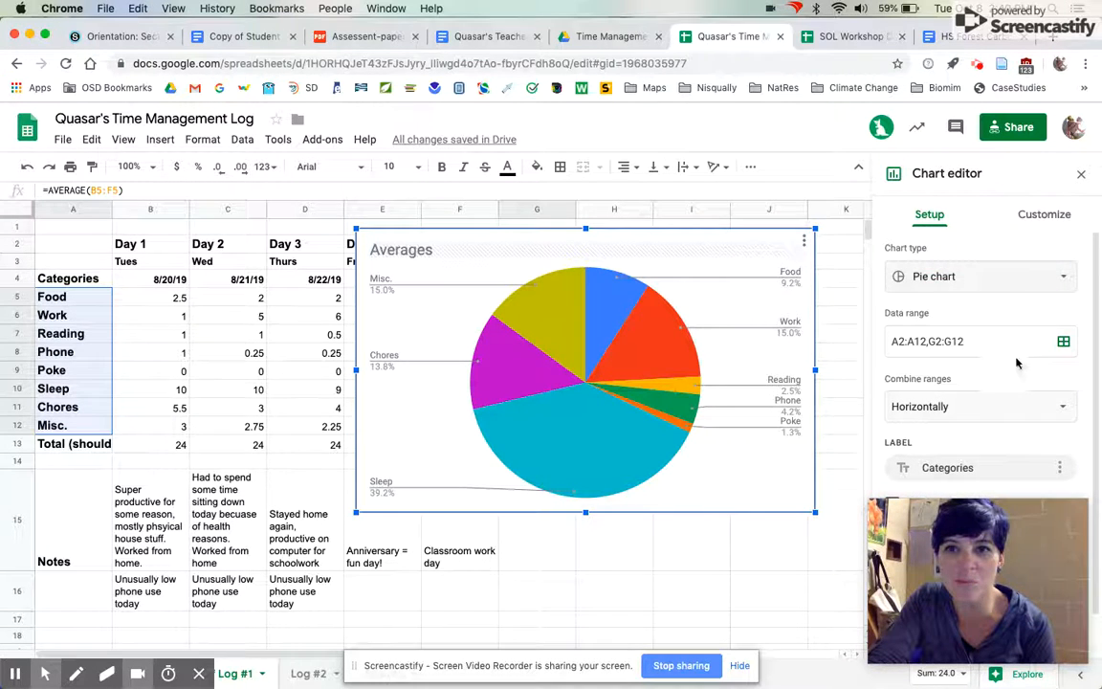
left_click(1042, 216)
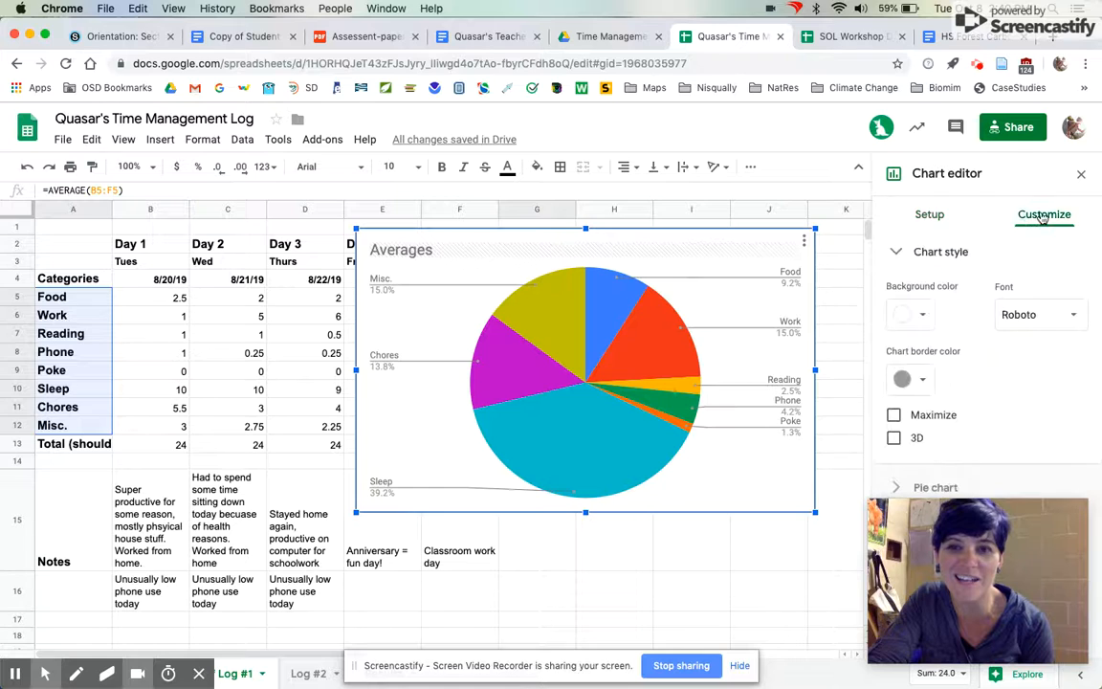
left_click(933, 218)
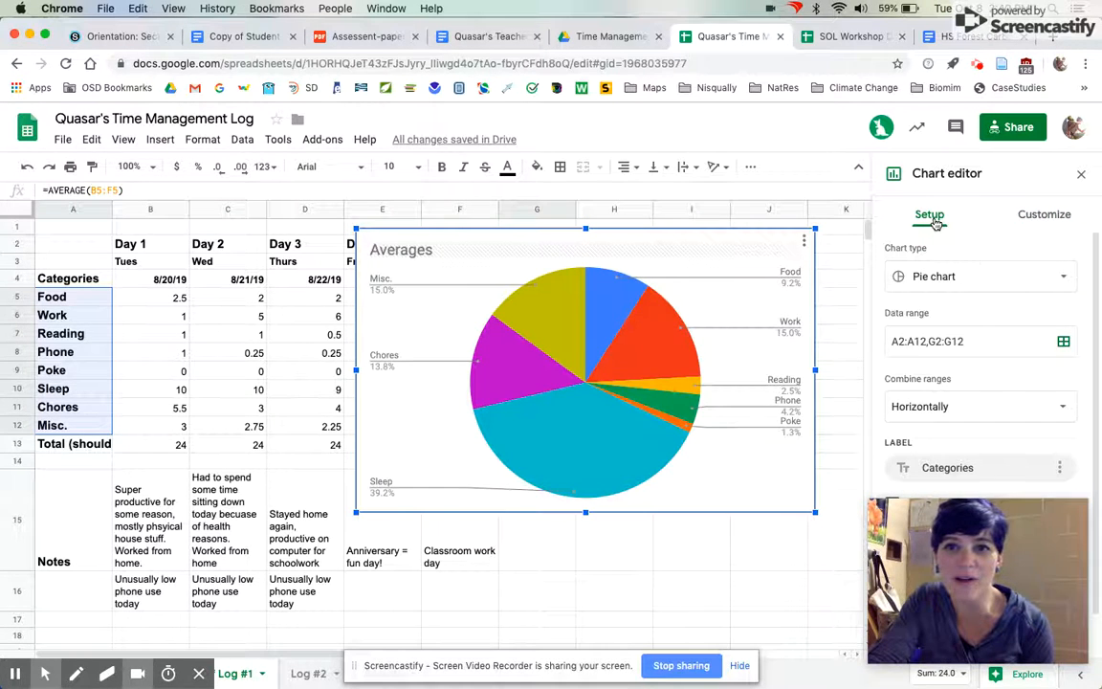
- Change the chart type of the Log #1 averages to a doughnut chart
left_click(1060, 277)
scroll(1012, 413, "down", 10)
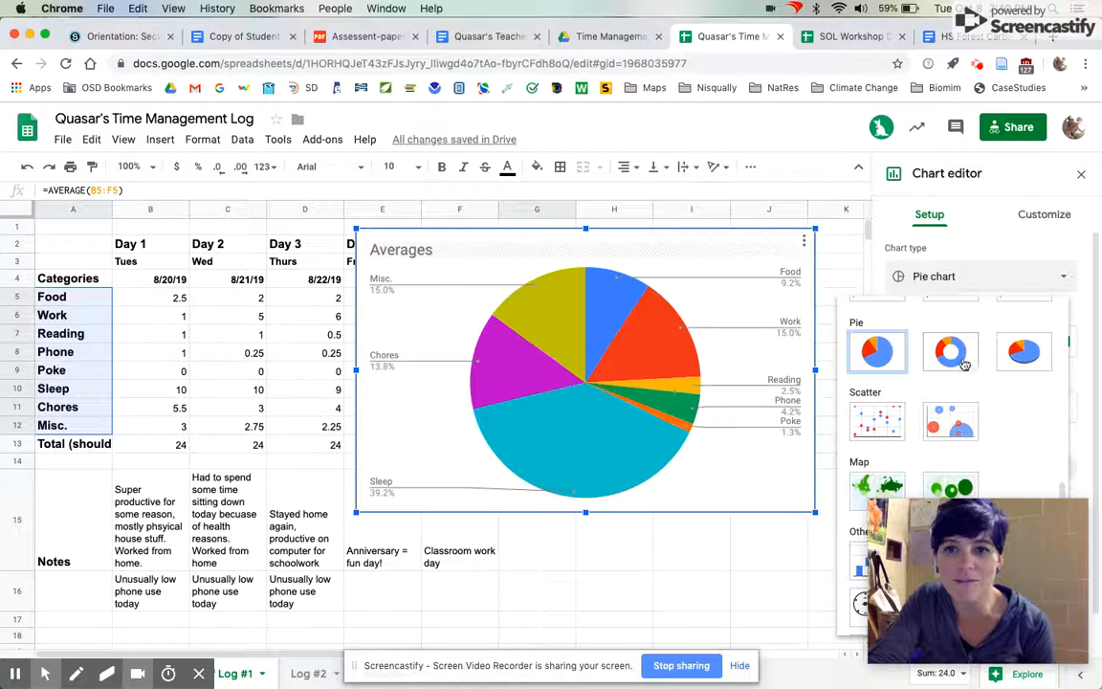
left_click(950, 351)
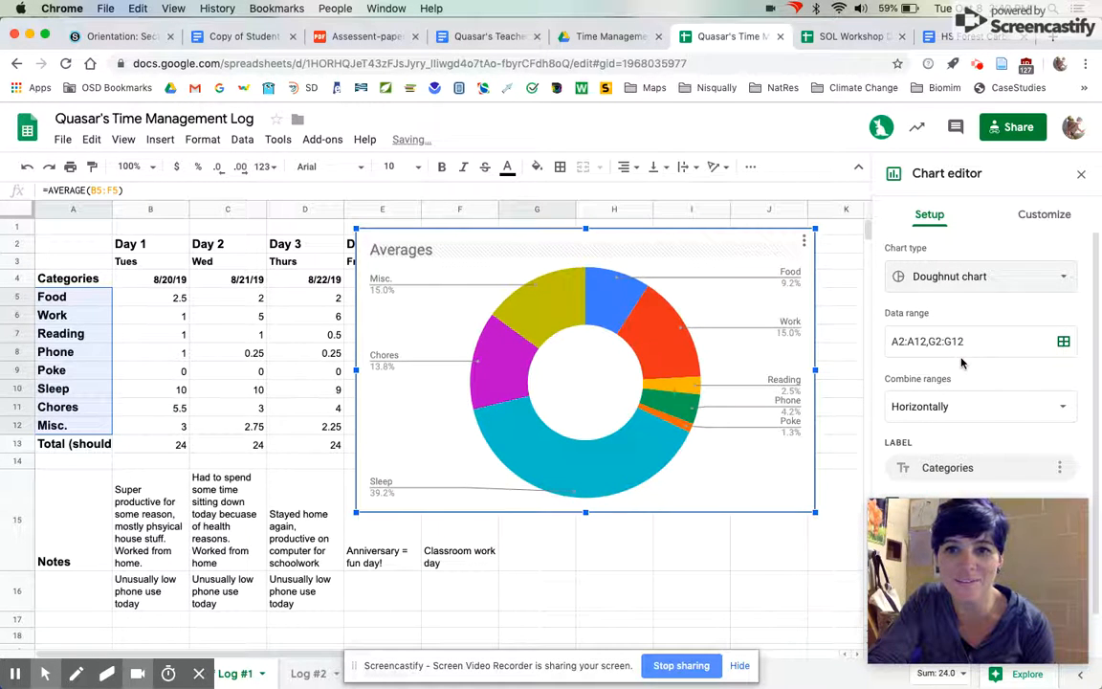
scroll(1031, 340, "down", 1)
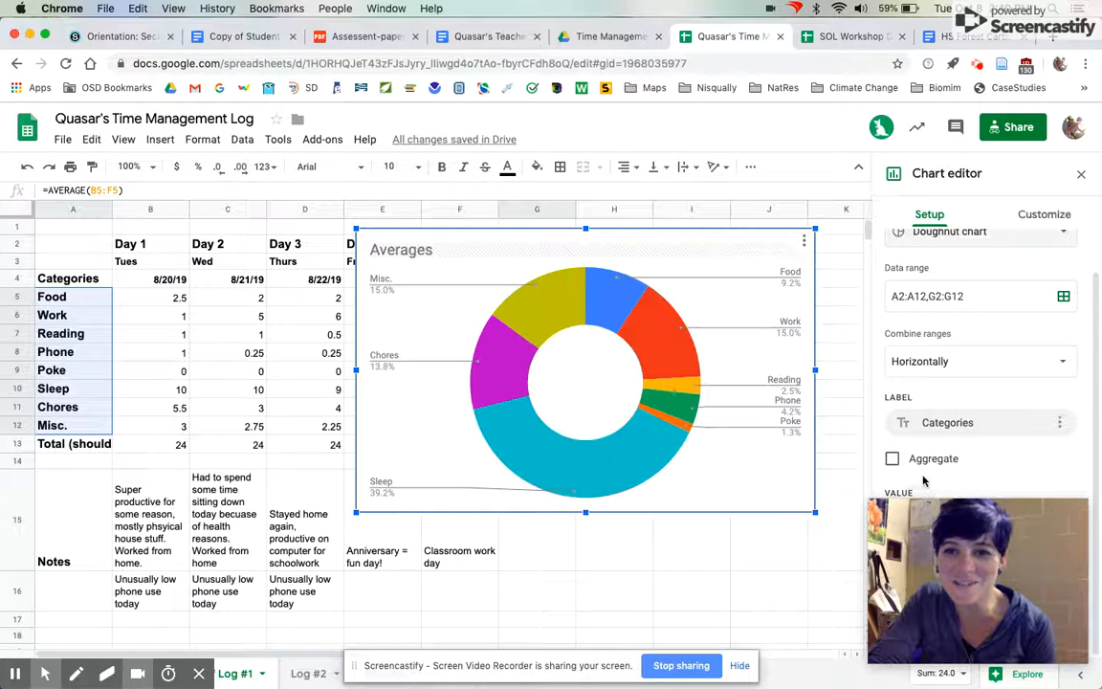
left_click_drag(989, 524, 724, 541)
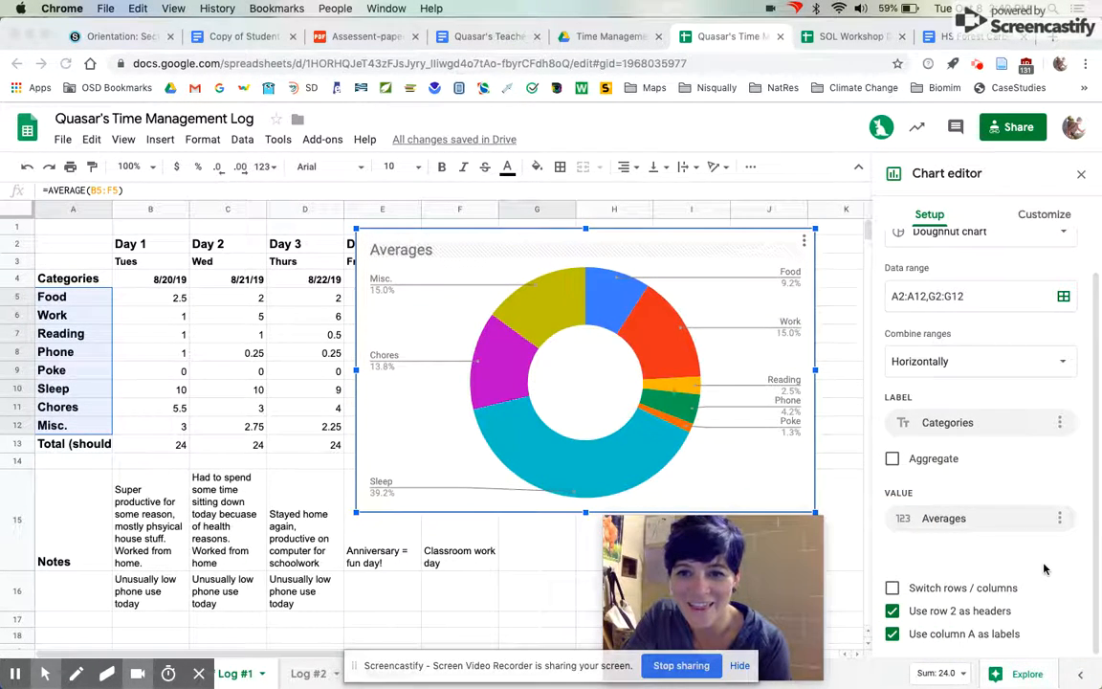
scroll(1005, 406, "up", 1)
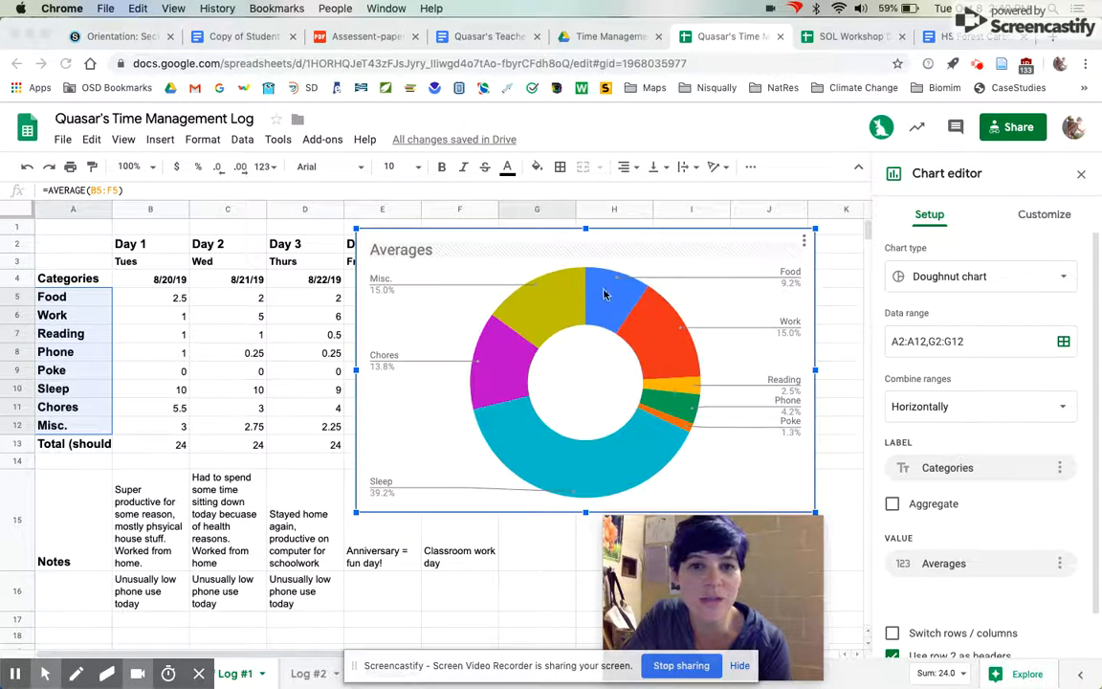
- Try the Top position for the doughnut chart's legend and restore the Labeled position
left_click(1037, 217)
left_click(1040, 216)
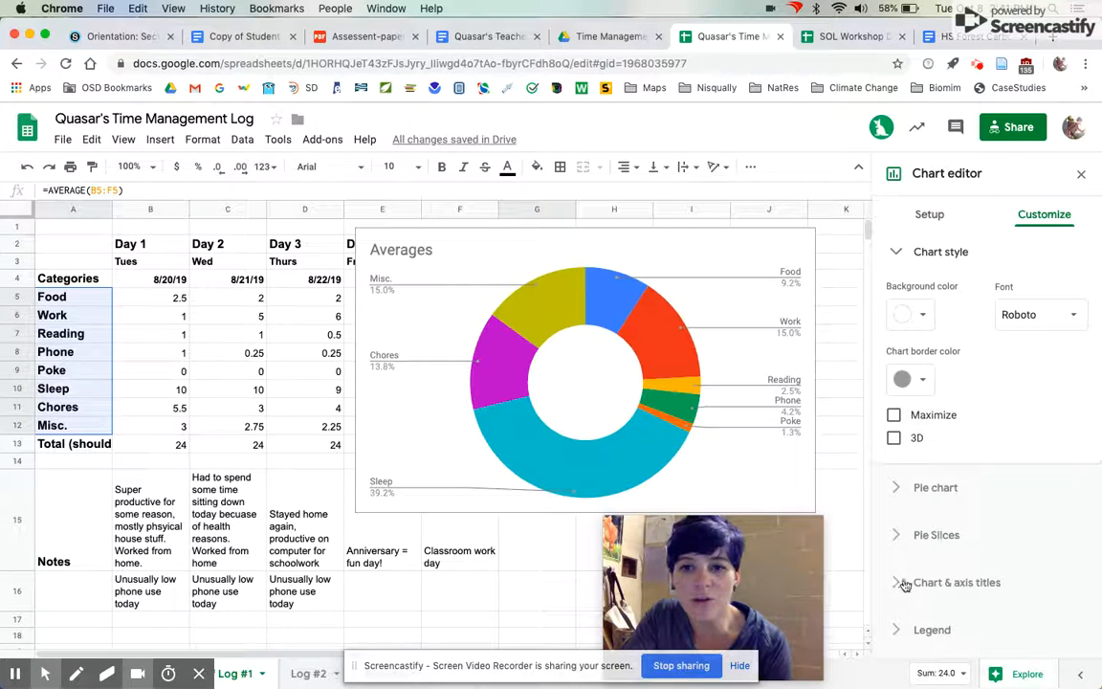
left_click(894, 629)
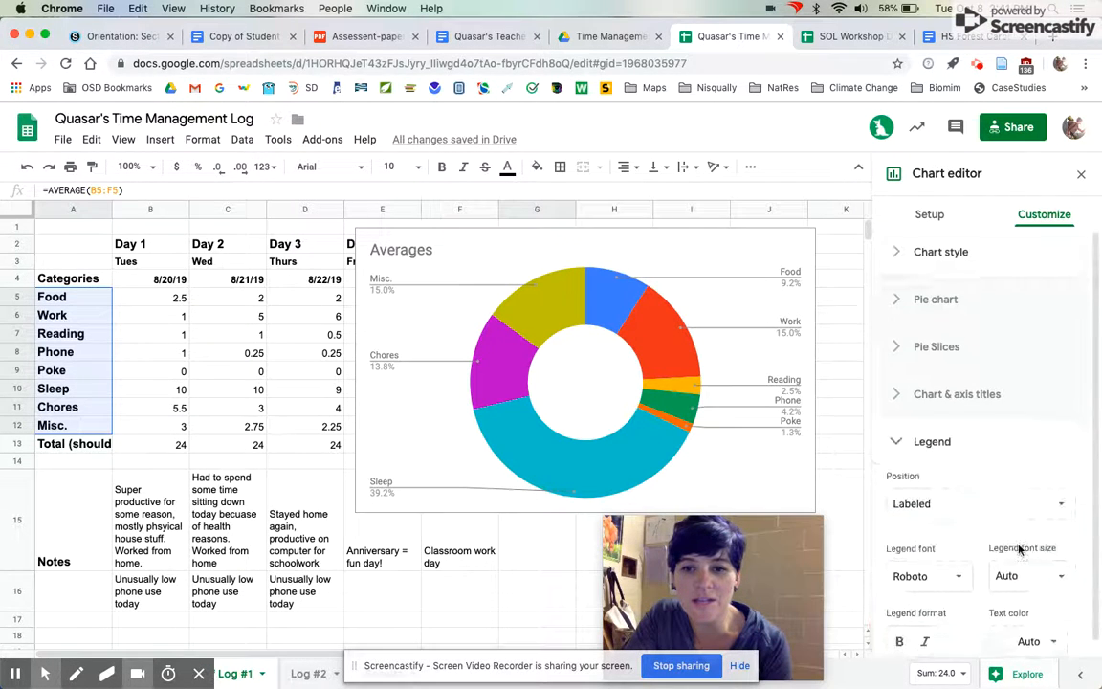
left_click(1014, 490)
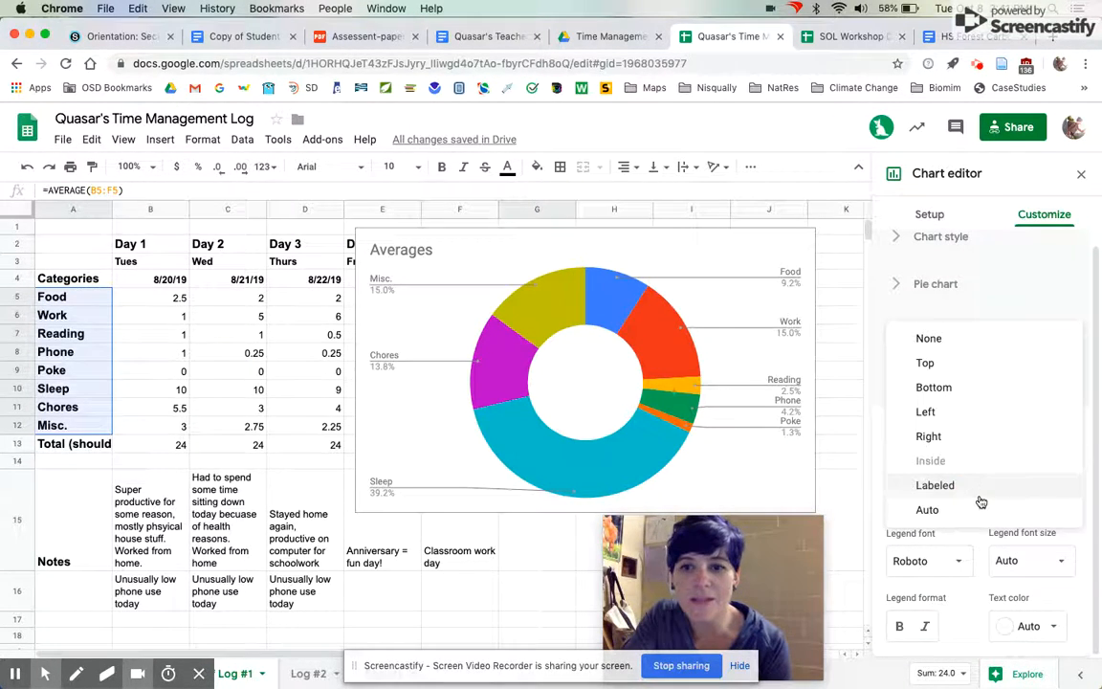
left_click(952, 365)
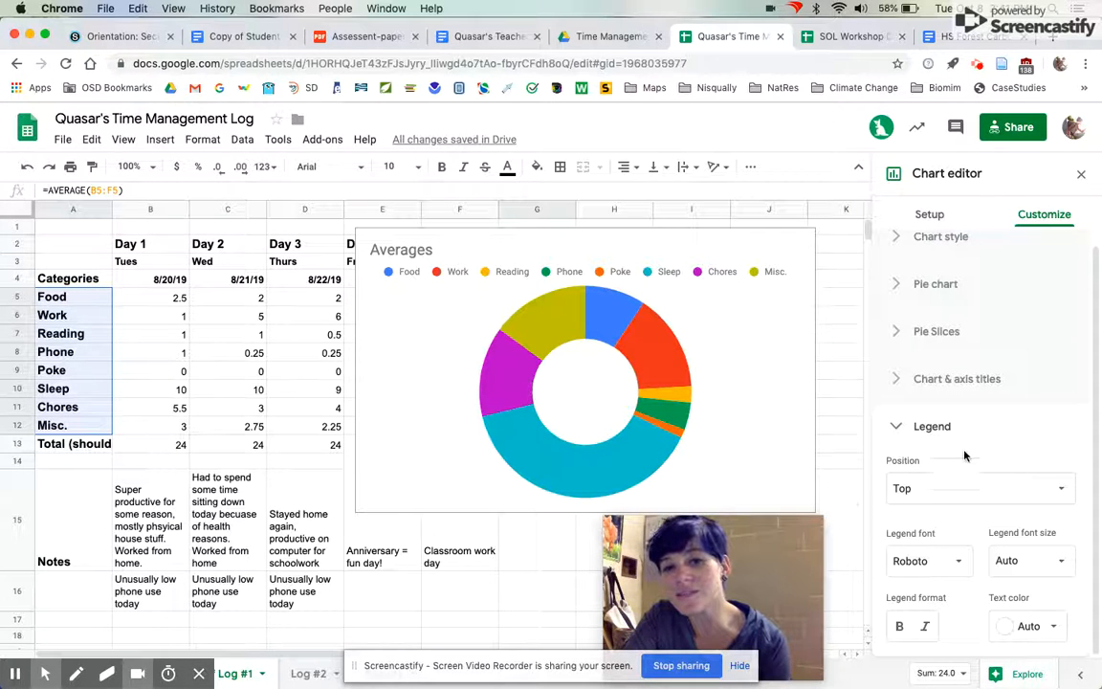
left_click(1052, 490)
left_click(1022, 605)
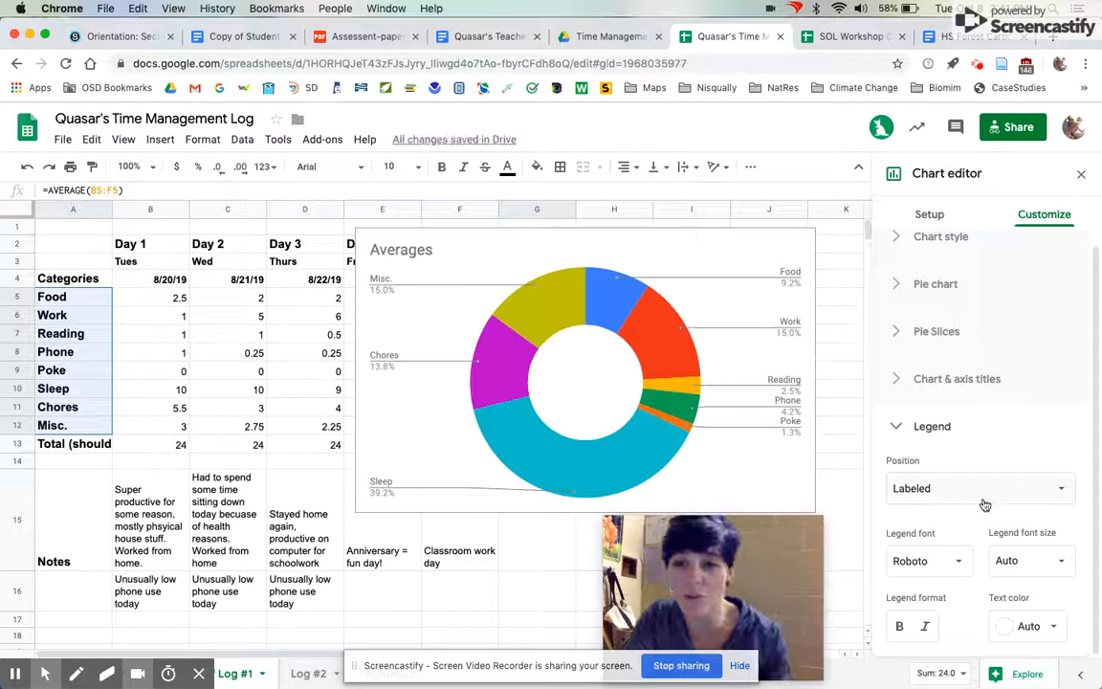
- Change the doughnut chart's title to "Time Log 1 Averages" and close the chart settings
left_click(895, 384)
scroll(1008, 443, "down", 2)
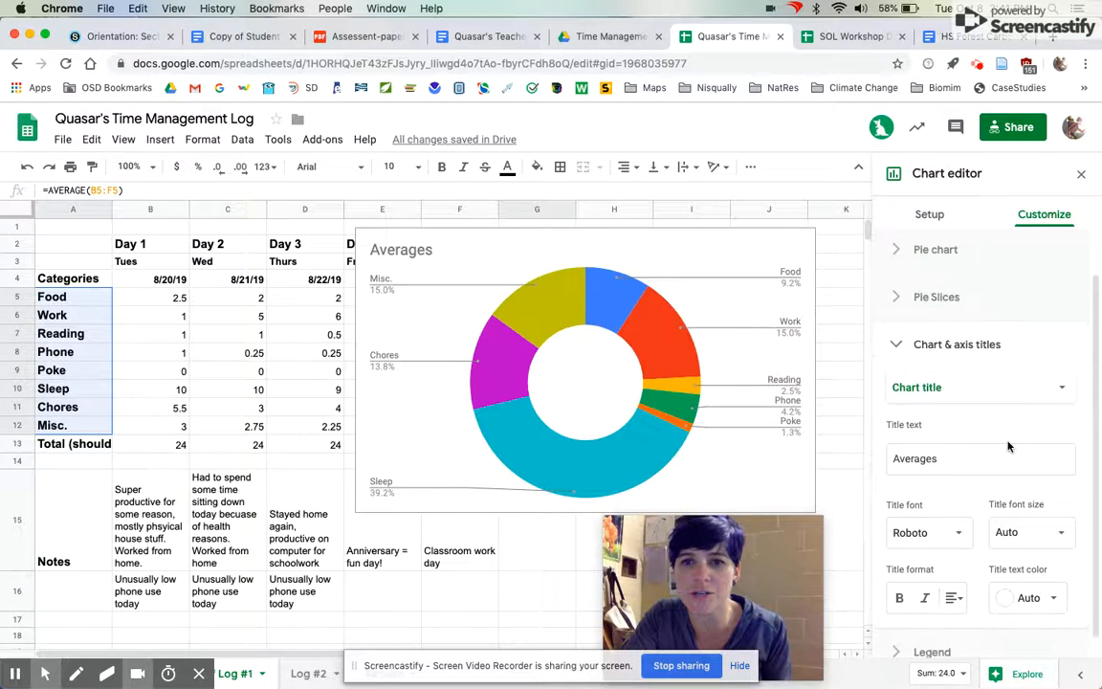
left_click(976, 445)
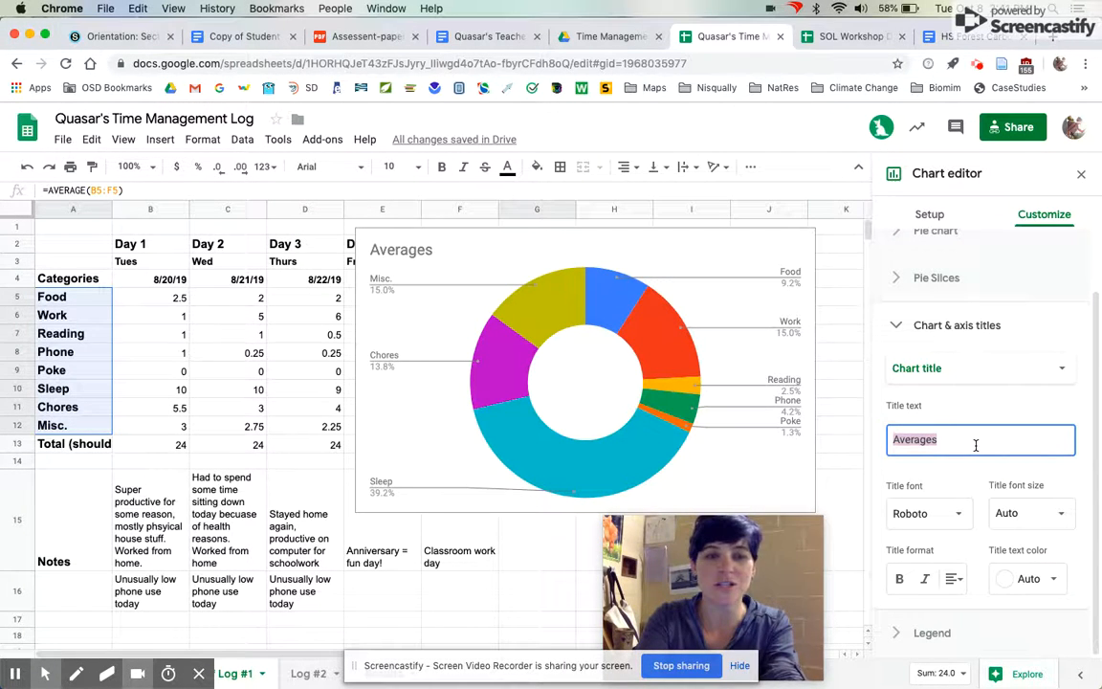
type("Tim")
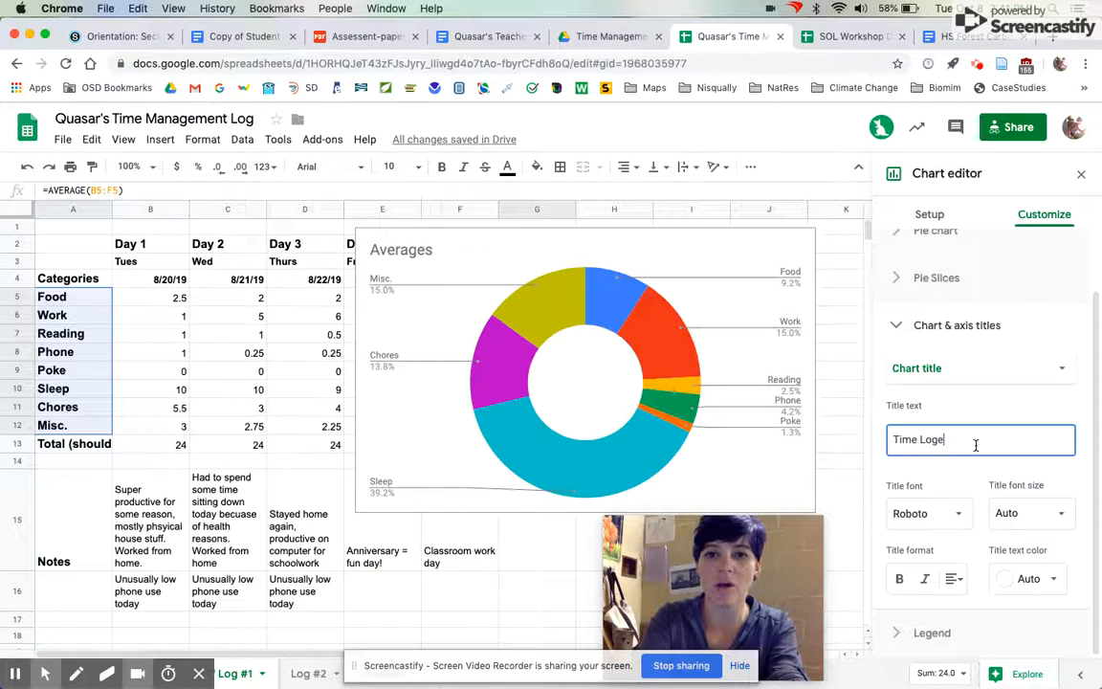
type("e Log 1 Averages")
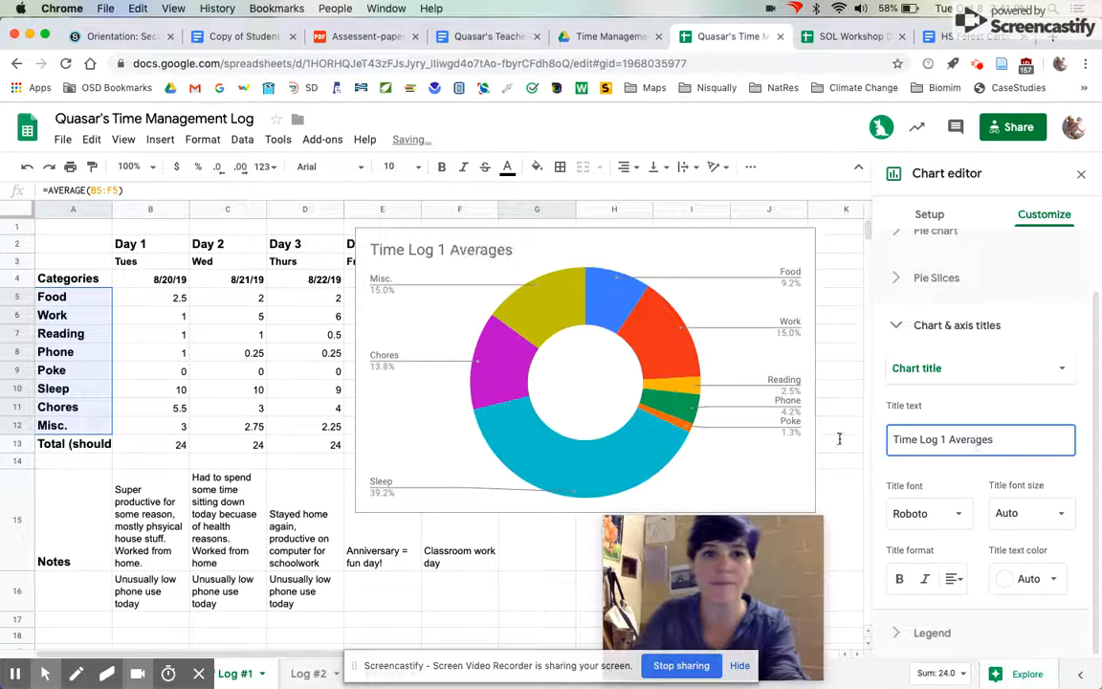
left_click(414, 255)
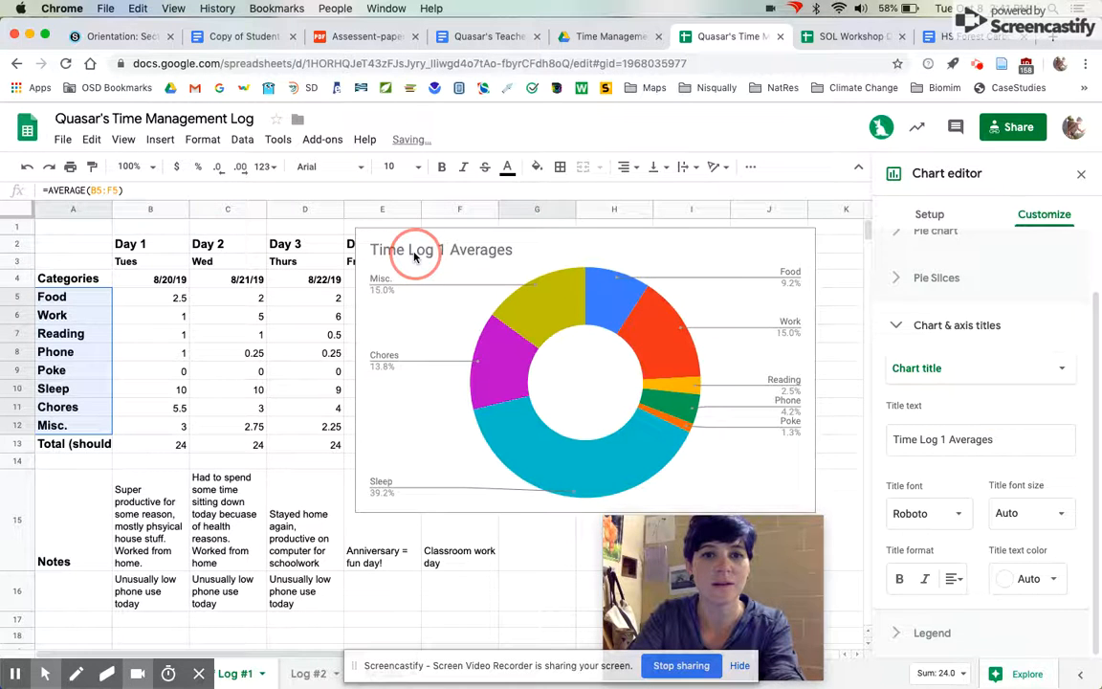
left_click(836, 411)
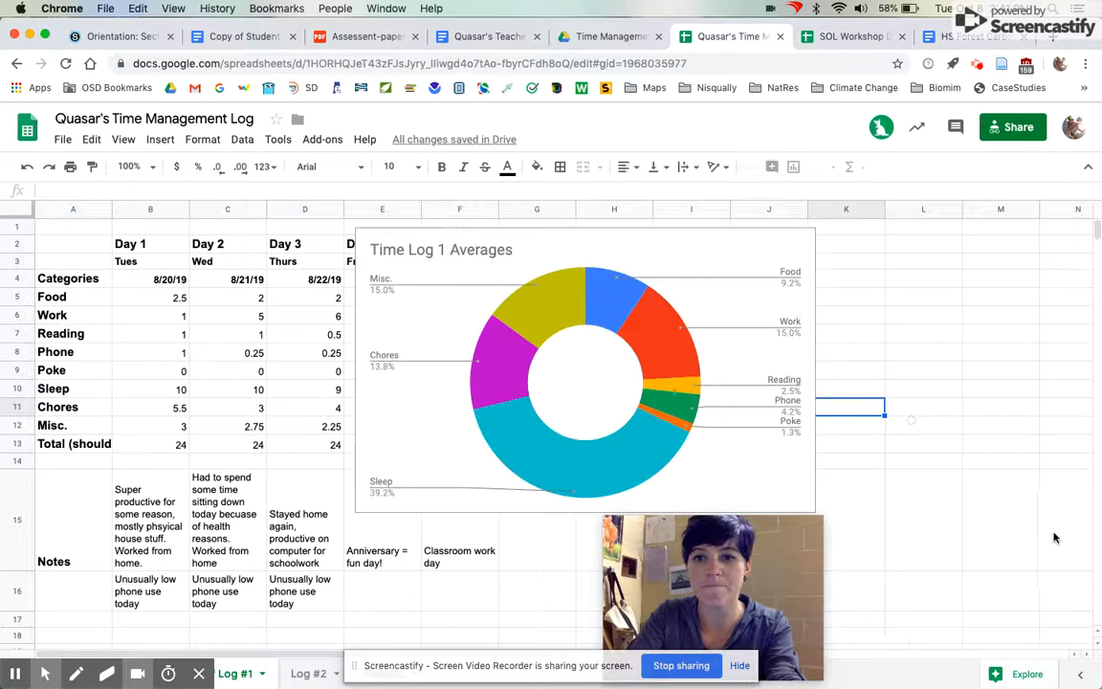
- Move the doughnut chart clear of the data table, over columns H to N
left_click(714, 254)
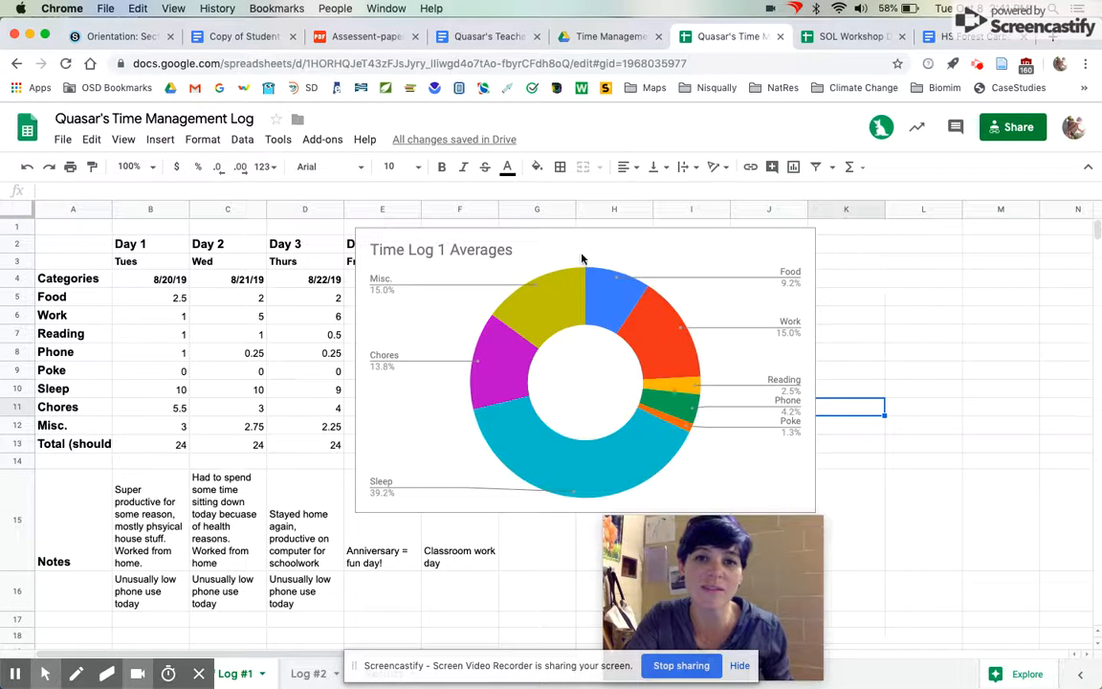
left_click(397, 240)
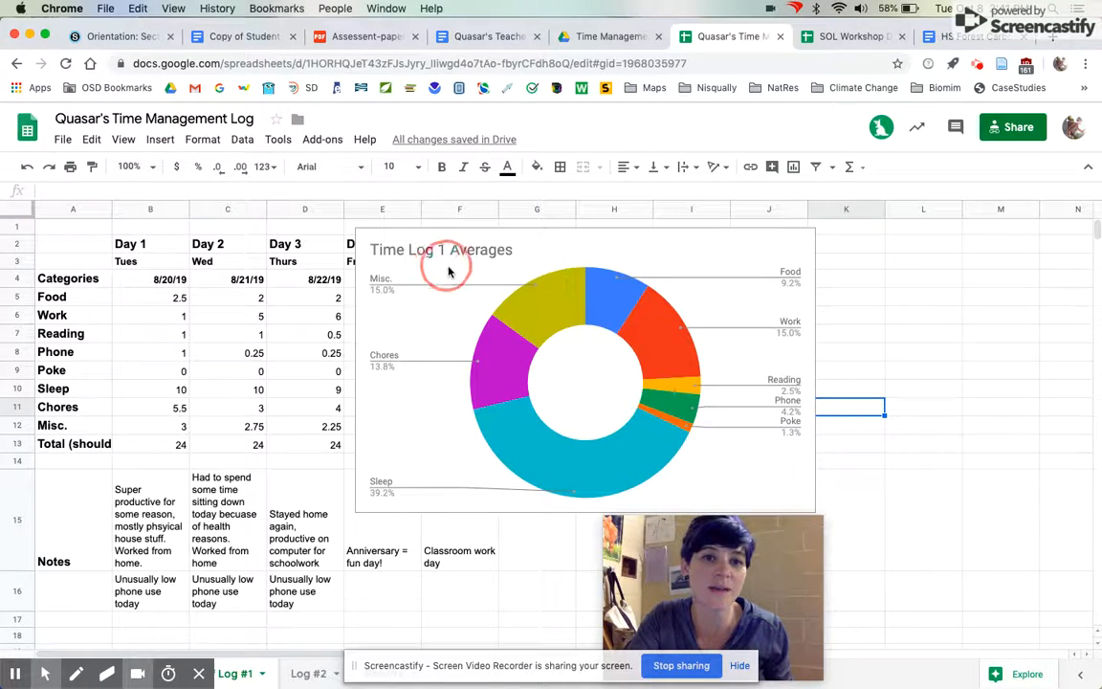
left_click(541, 247)
left_click_drag(562, 253, 788, 255)
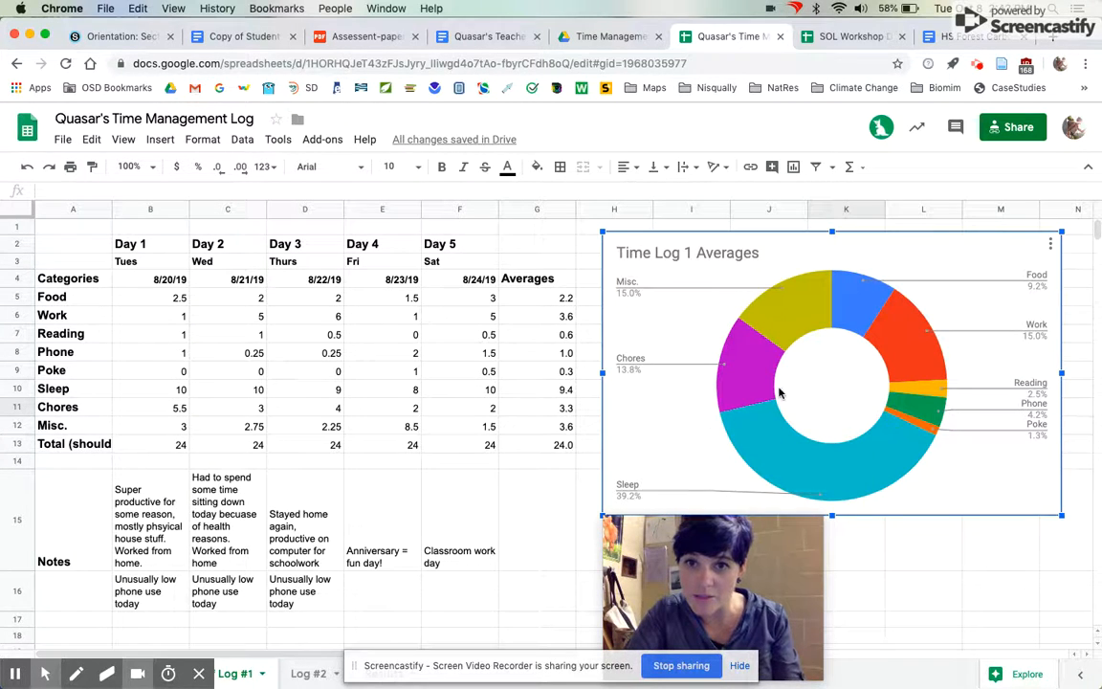
- Examine the doughnut chart's slice values, and review the averages and charts on the Log #2 sheet
mouse_move(767, 421)
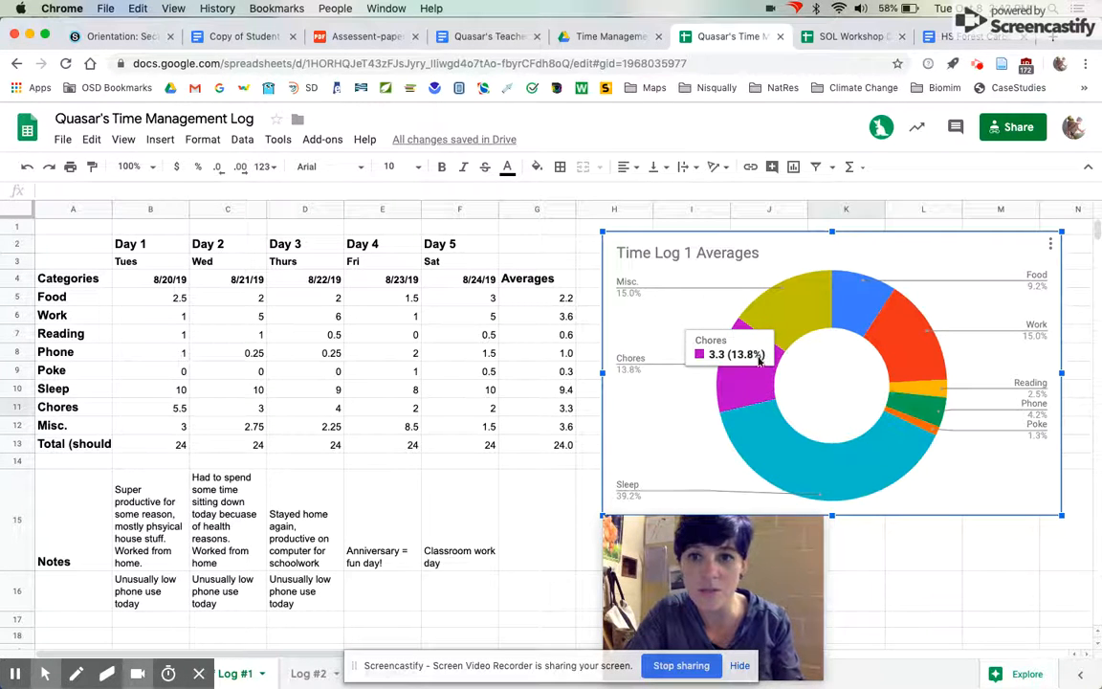
mouse_move(913, 342)
mouse_move(919, 392)
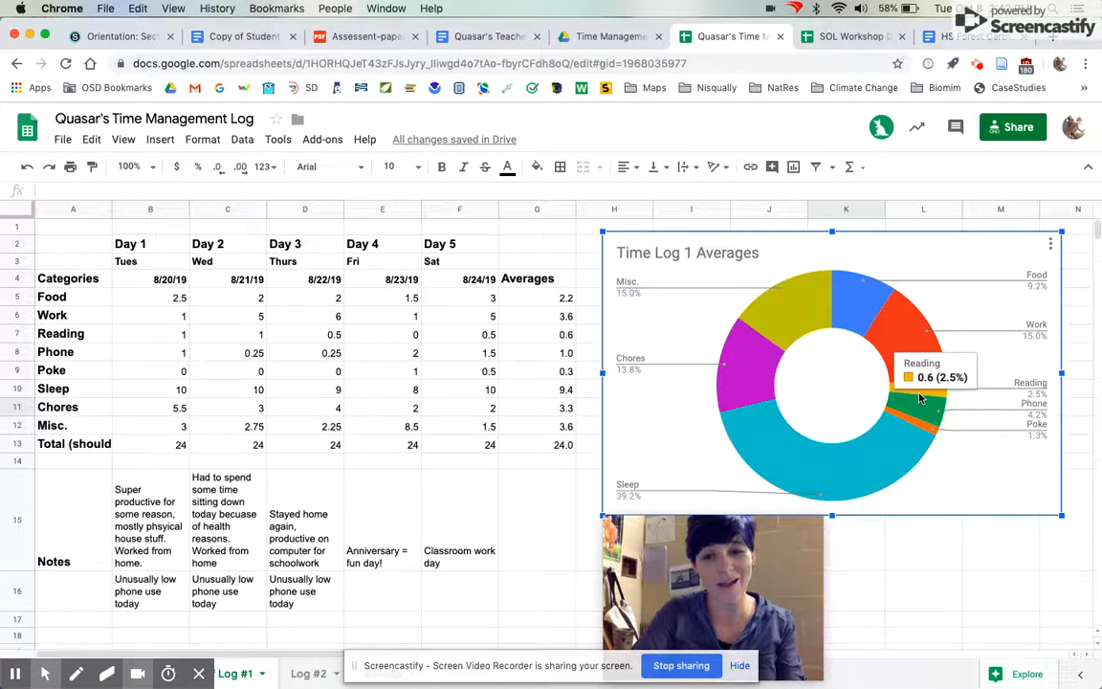
mouse_move(798, 308)
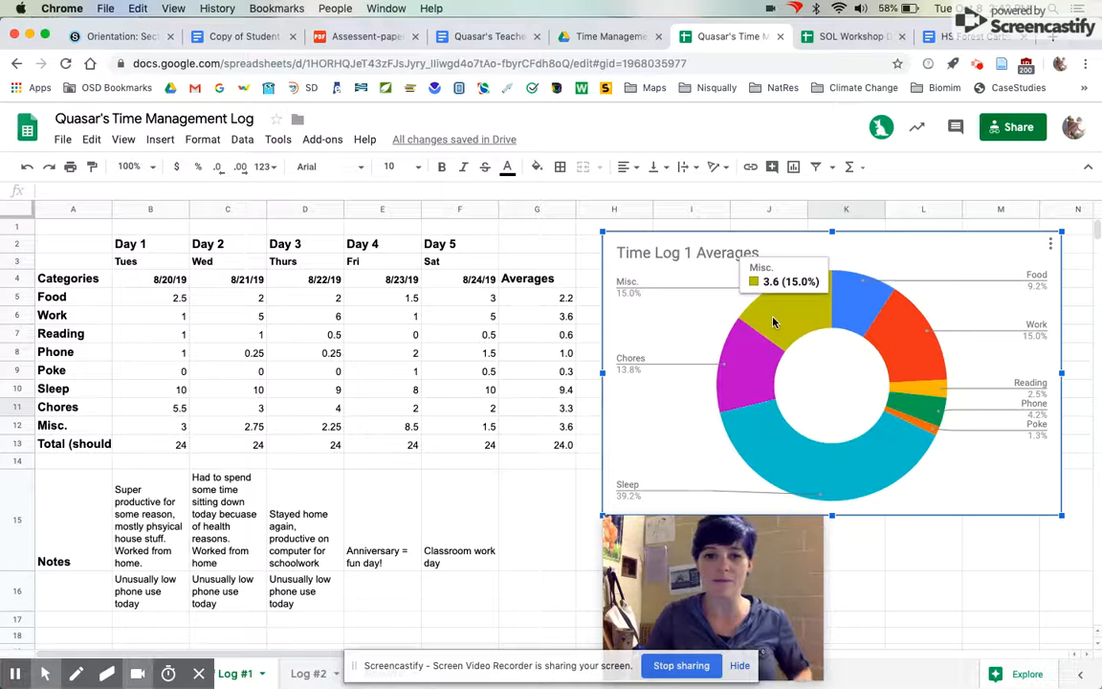
left_click(293, 675)
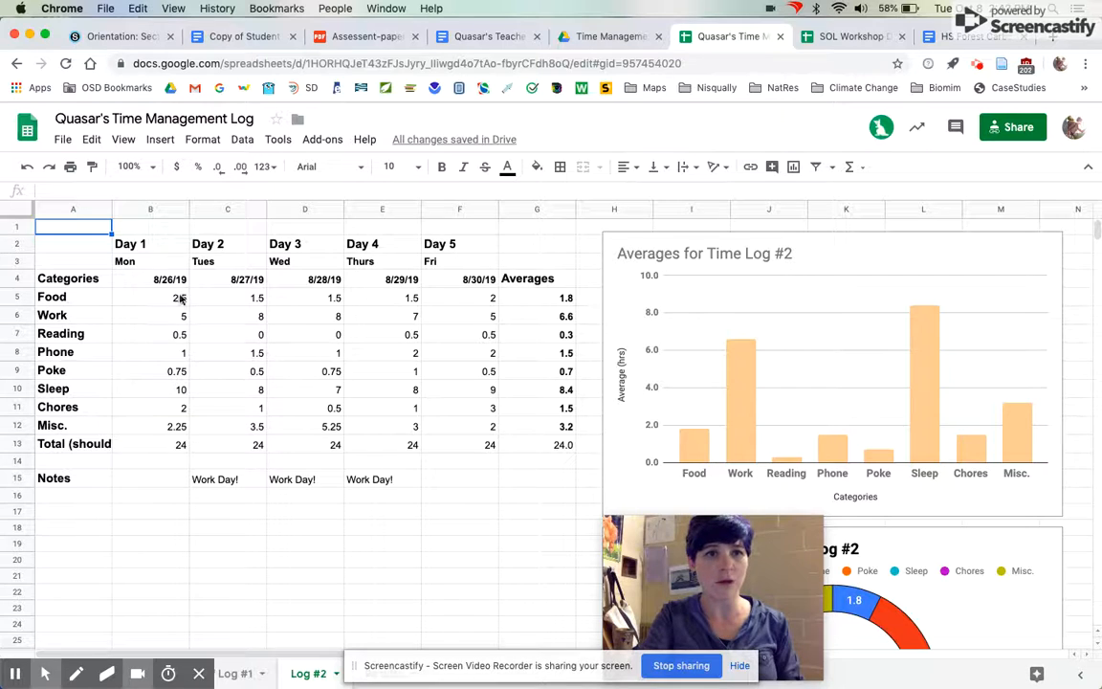
scroll(857, 383, "down", 2)
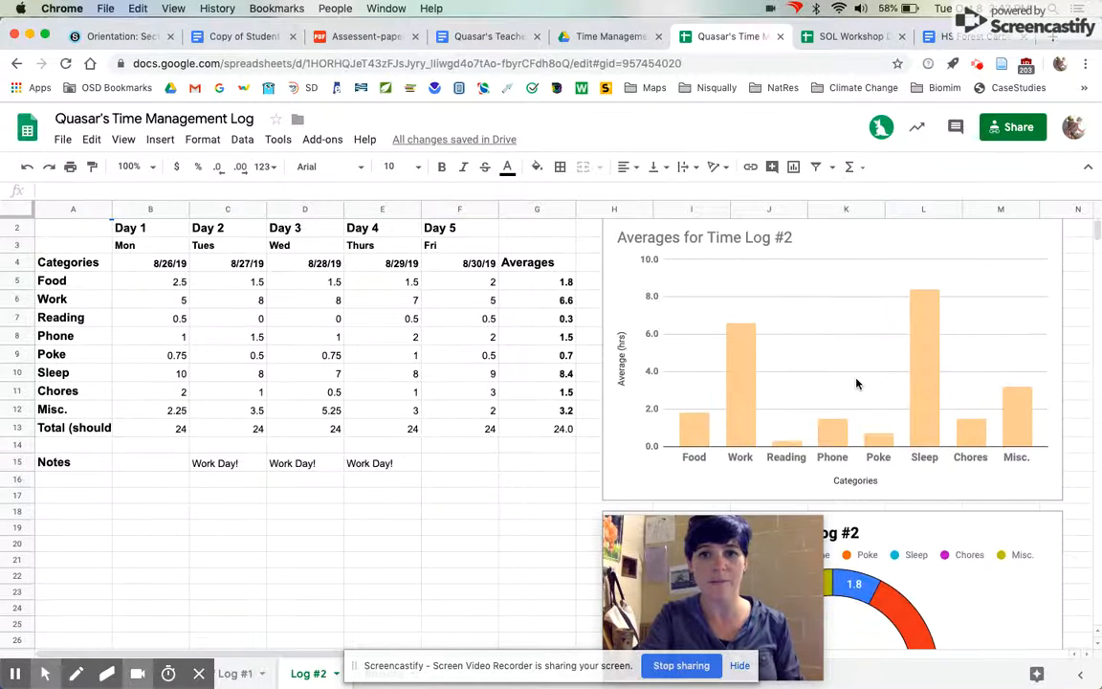
scroll(856, 382, "down", 3)
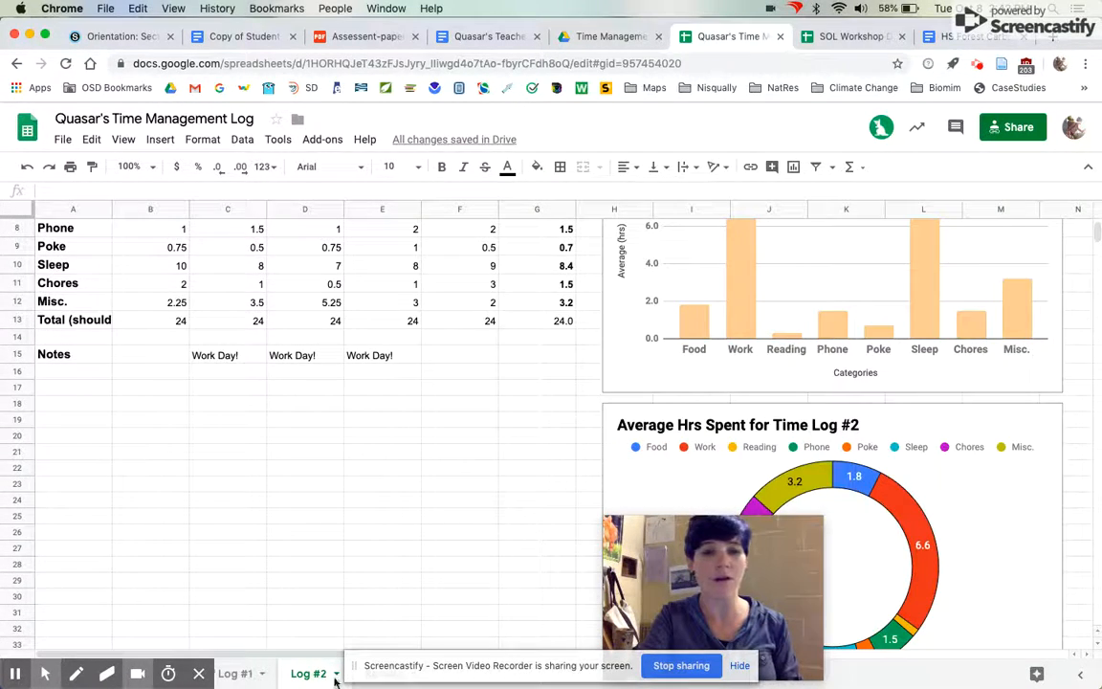
scroll(513, 492, "up", 5)
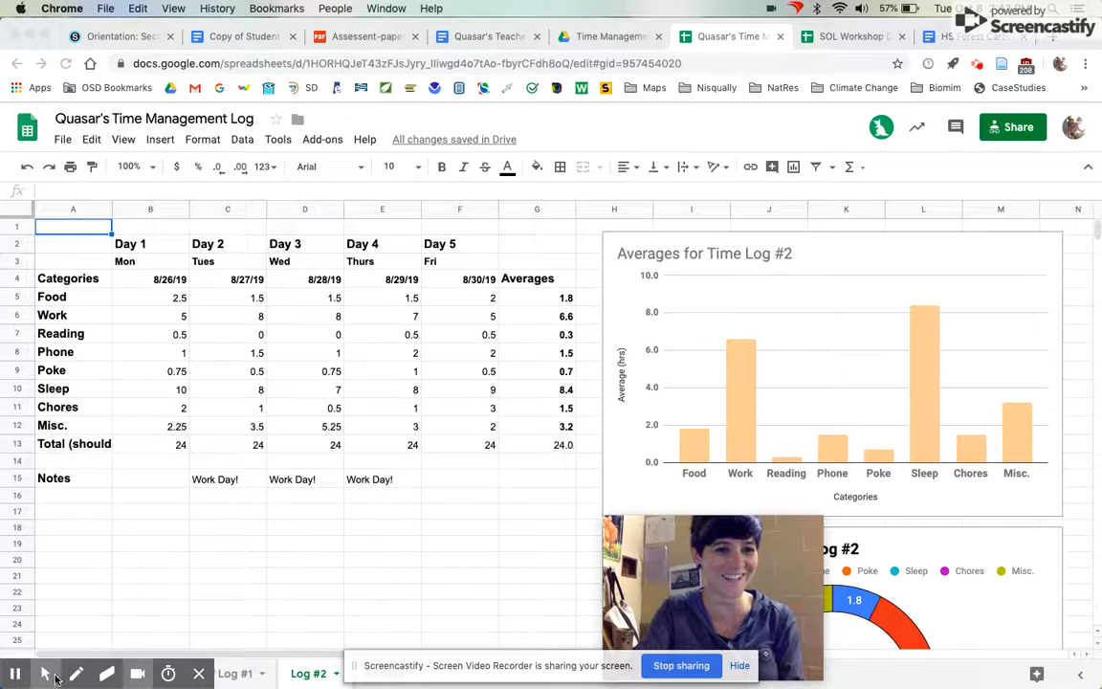
left_click(15, 676)
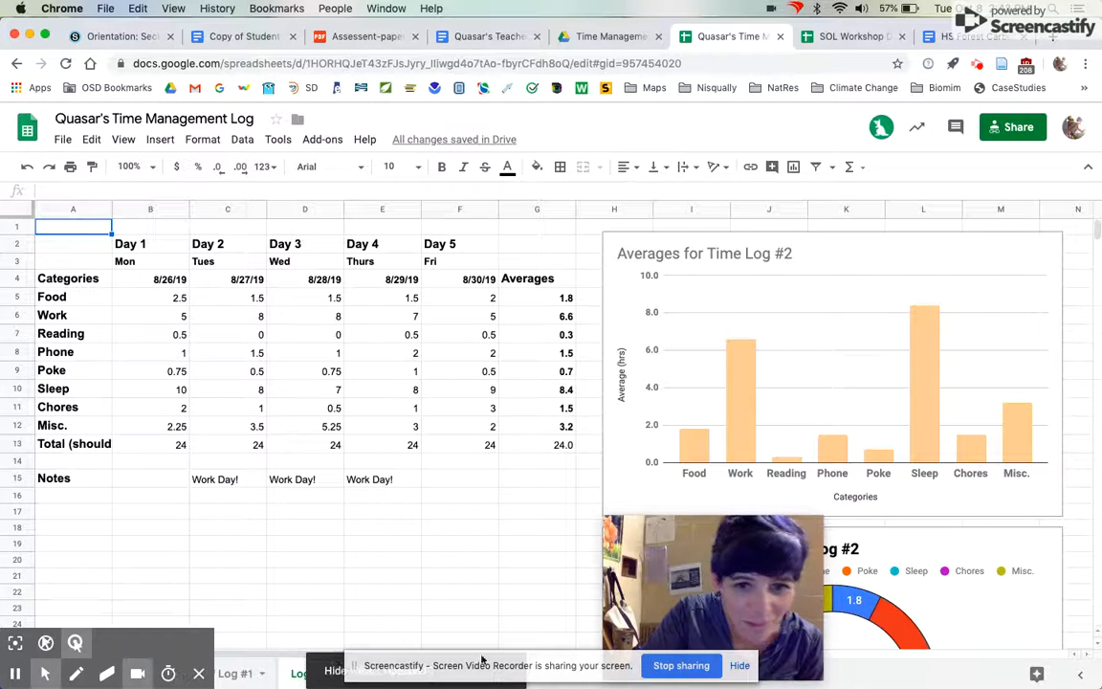
left_click(678, 666)
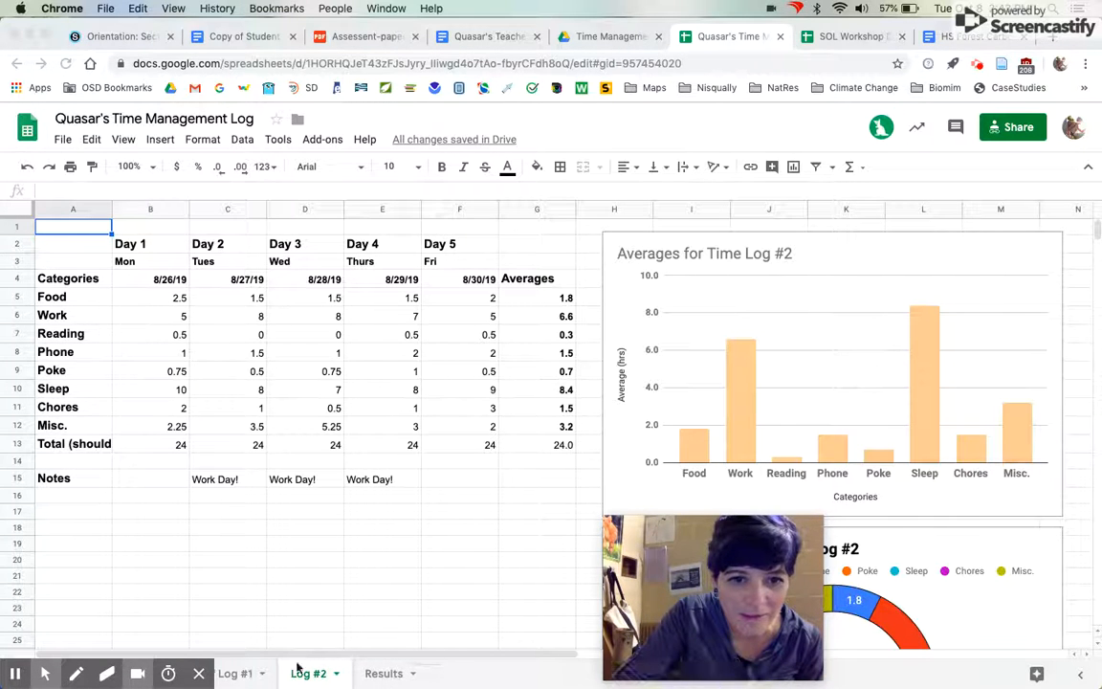